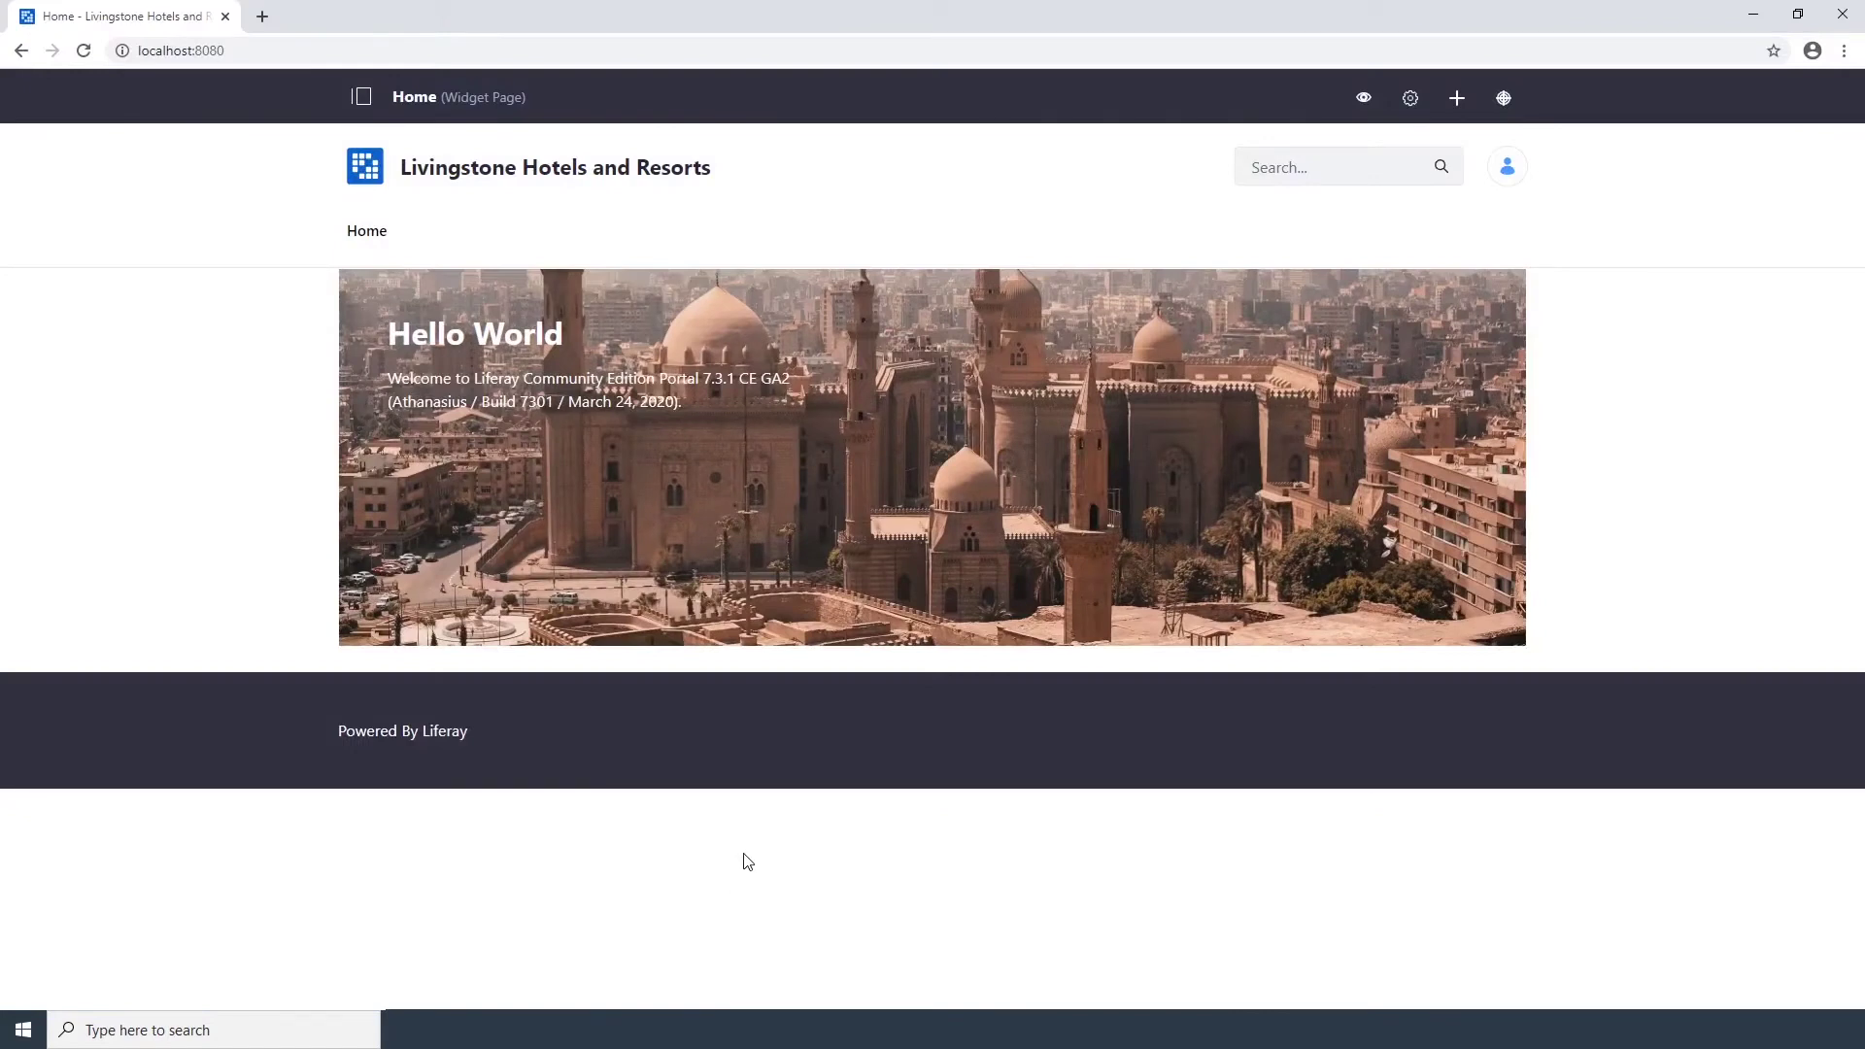
# - Switch to the Global site and show its Page Templates list of Wiki, Blog and Search
pyautogui.click(1514, 172)
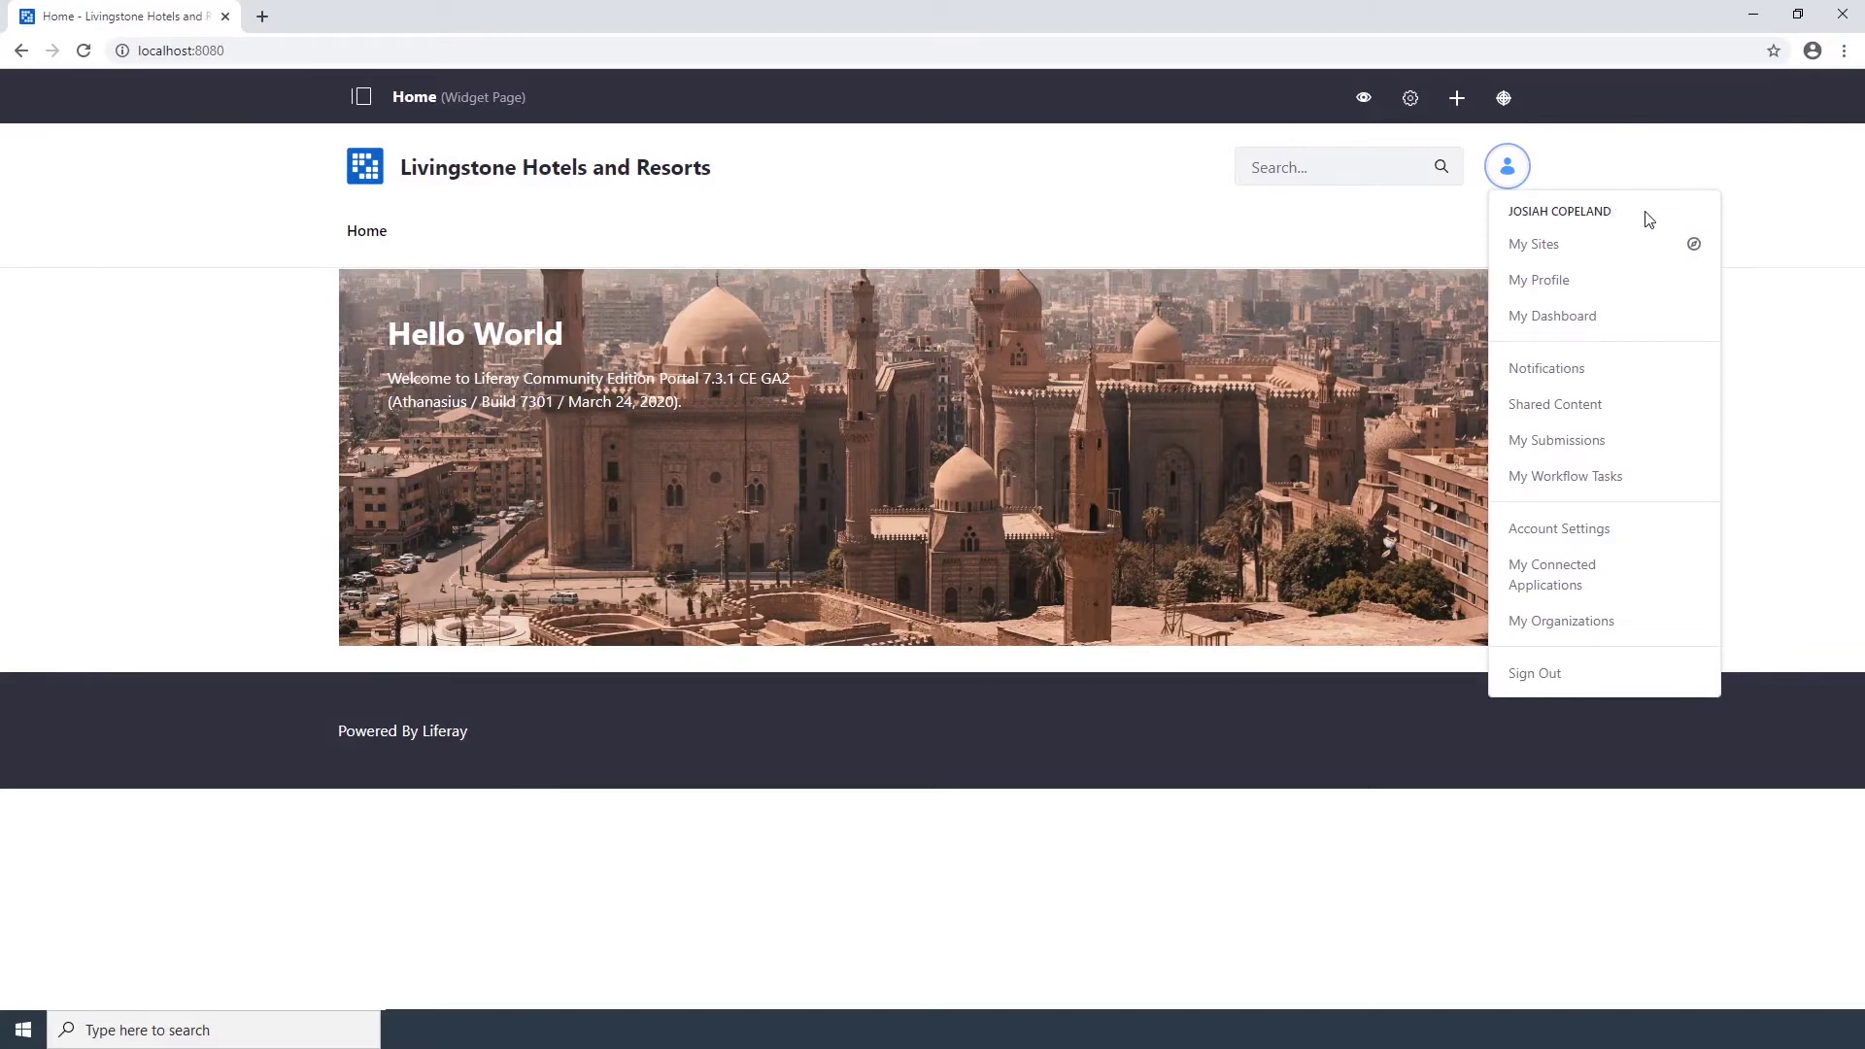
pyautogui.click(362, 97)
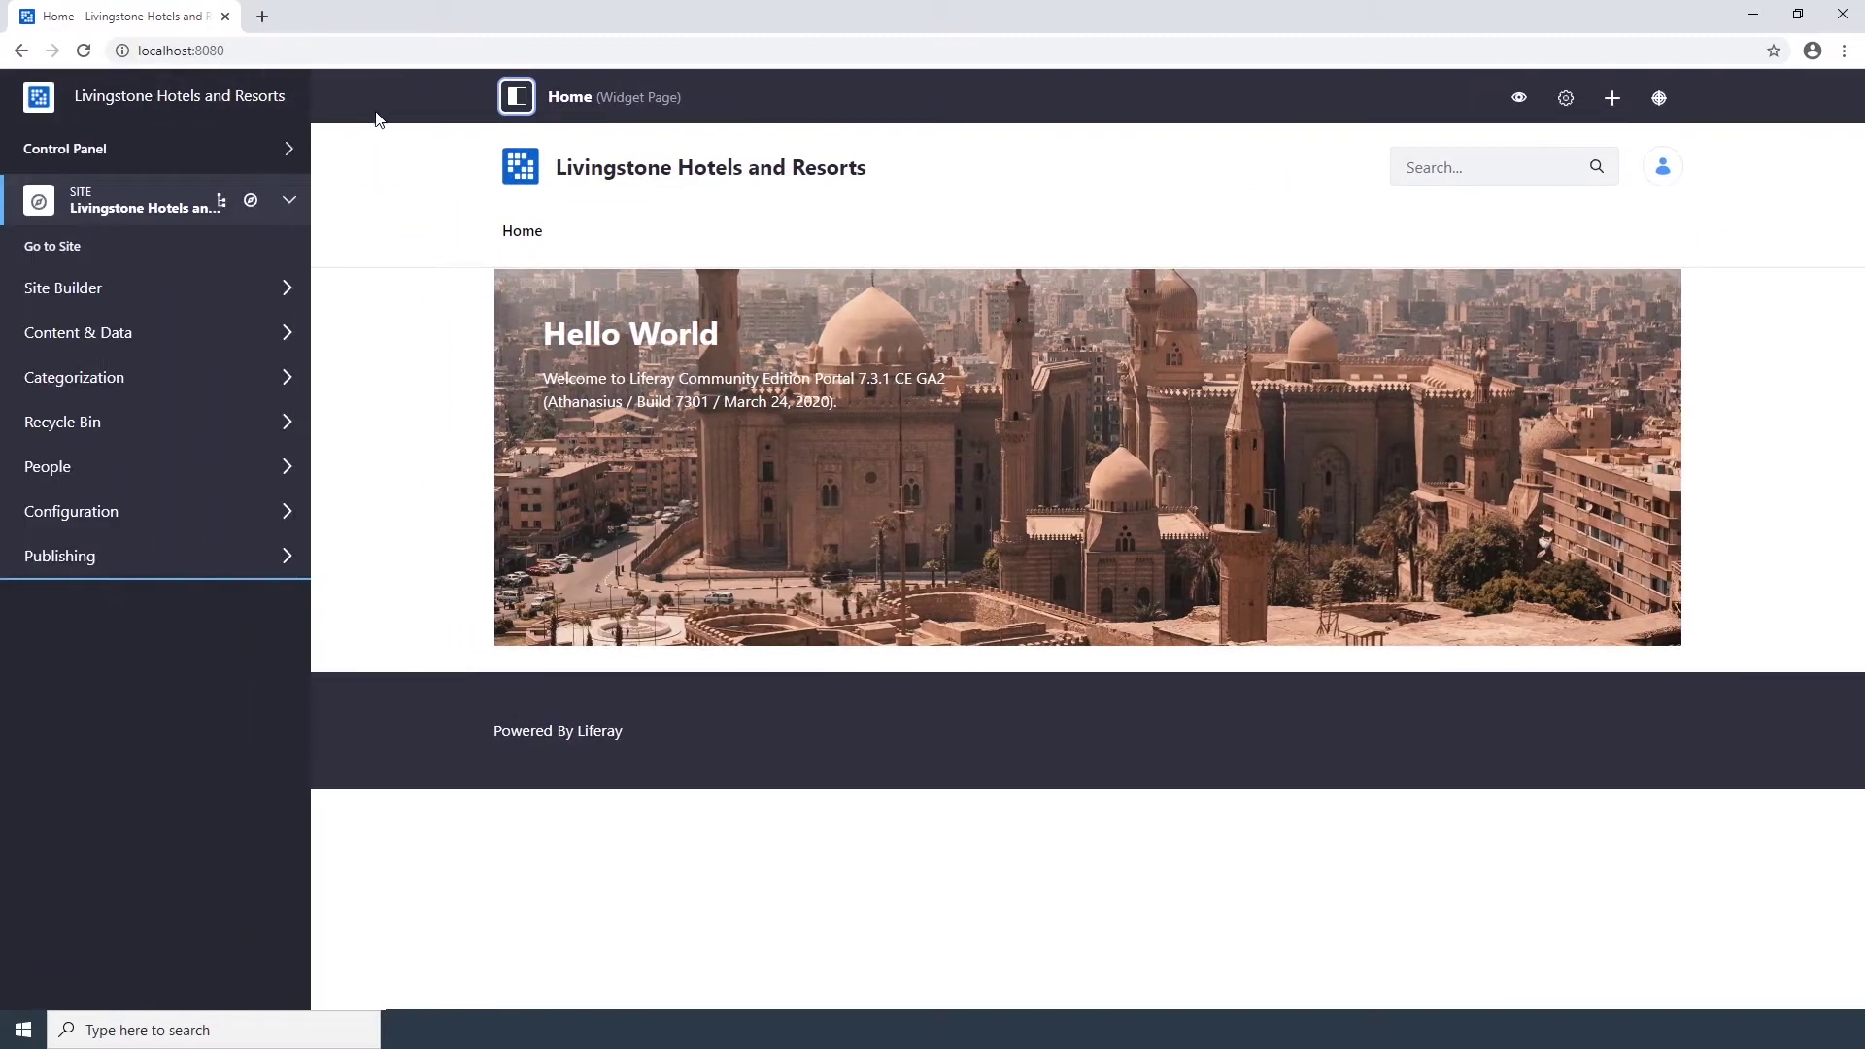
pyautogui.click(251, 202)
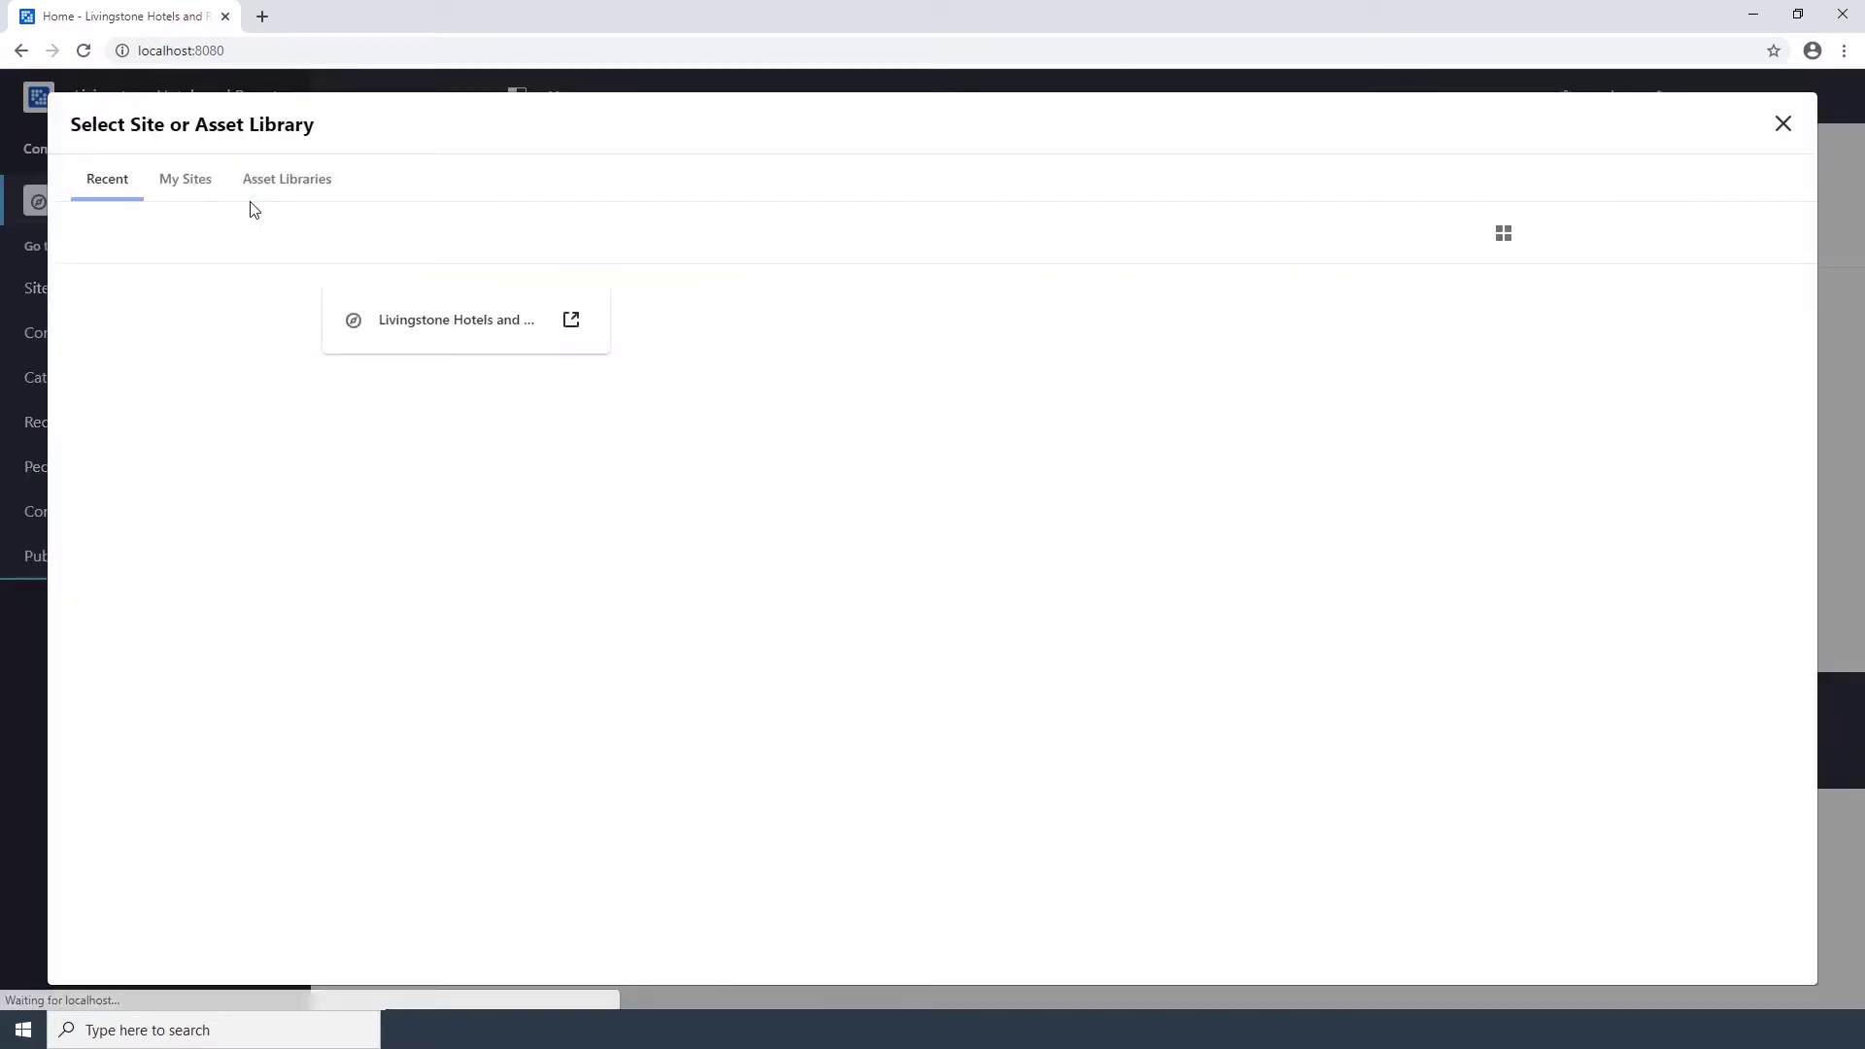
pyautogui.click(195, 189)
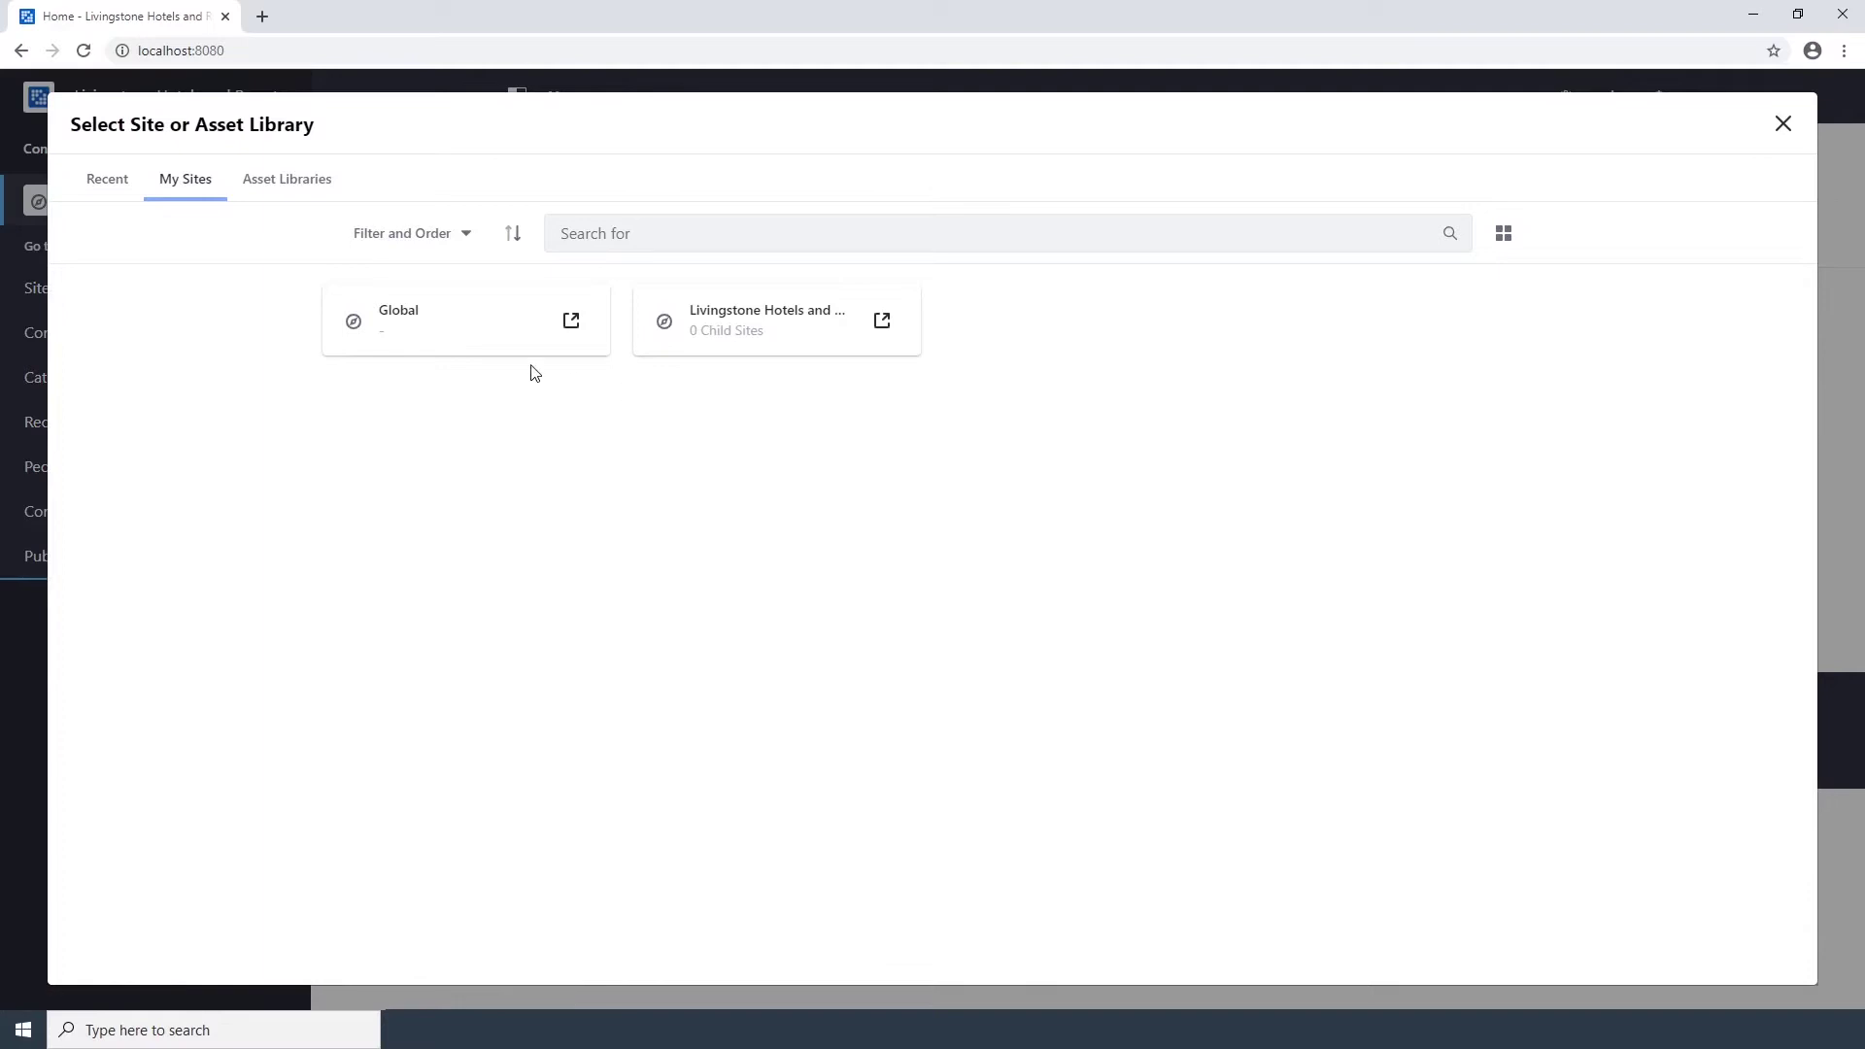
pyautogui.click(411, 322)
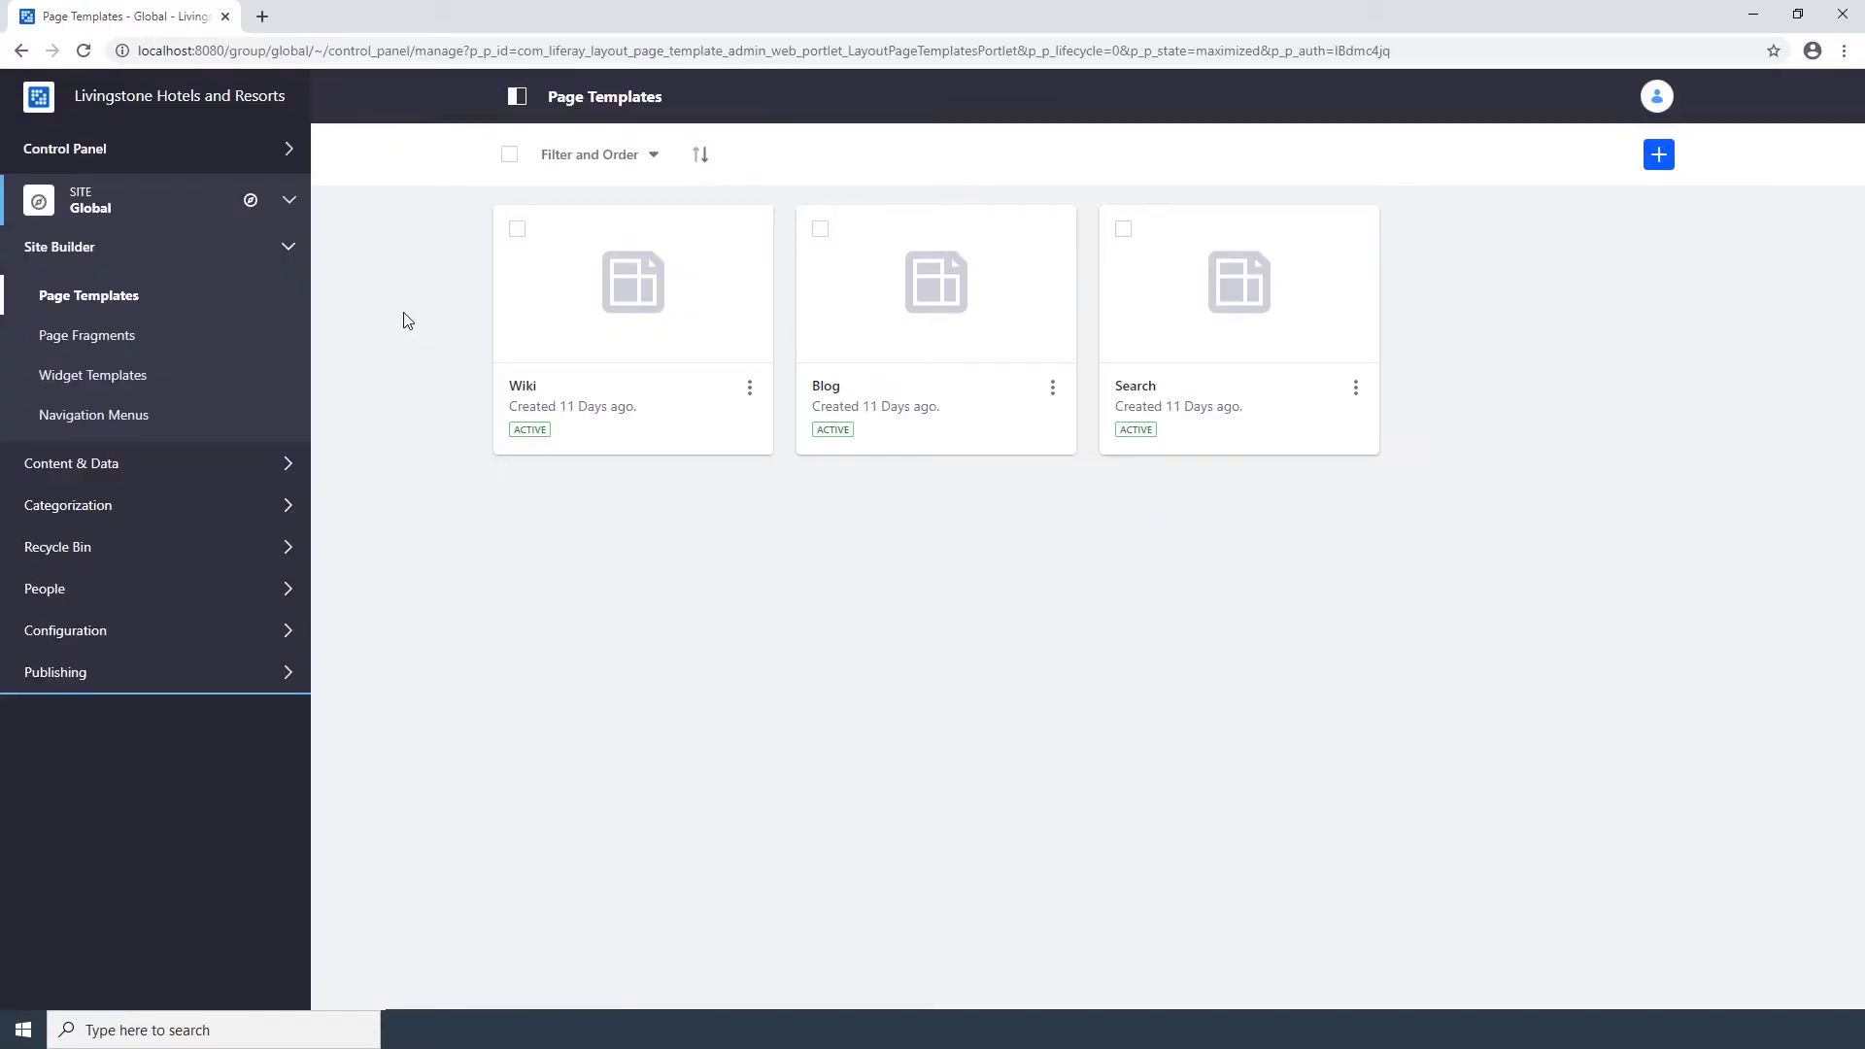
pyautogui.click(121, 300)
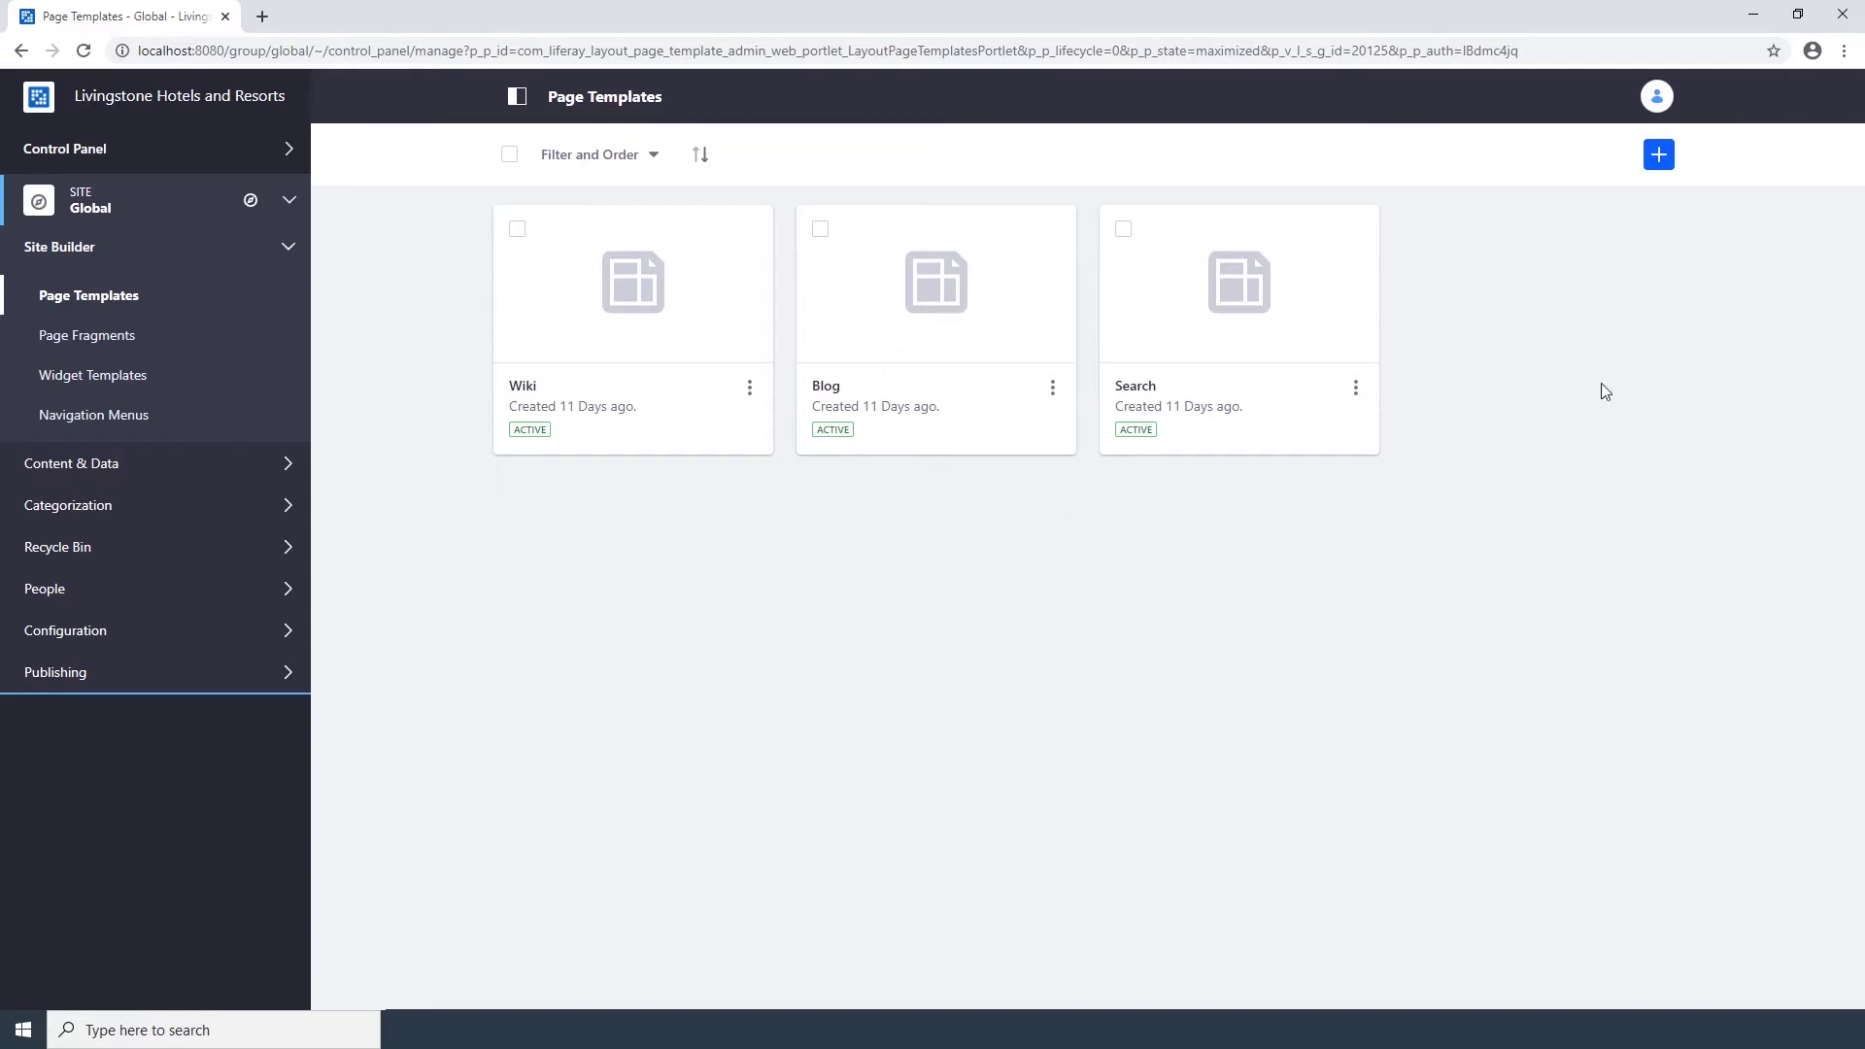
# - Create 'Hotel Landing Page' with description 'A landing page for the various hotel and resort locations'
pyautogui.click(1658, 164)
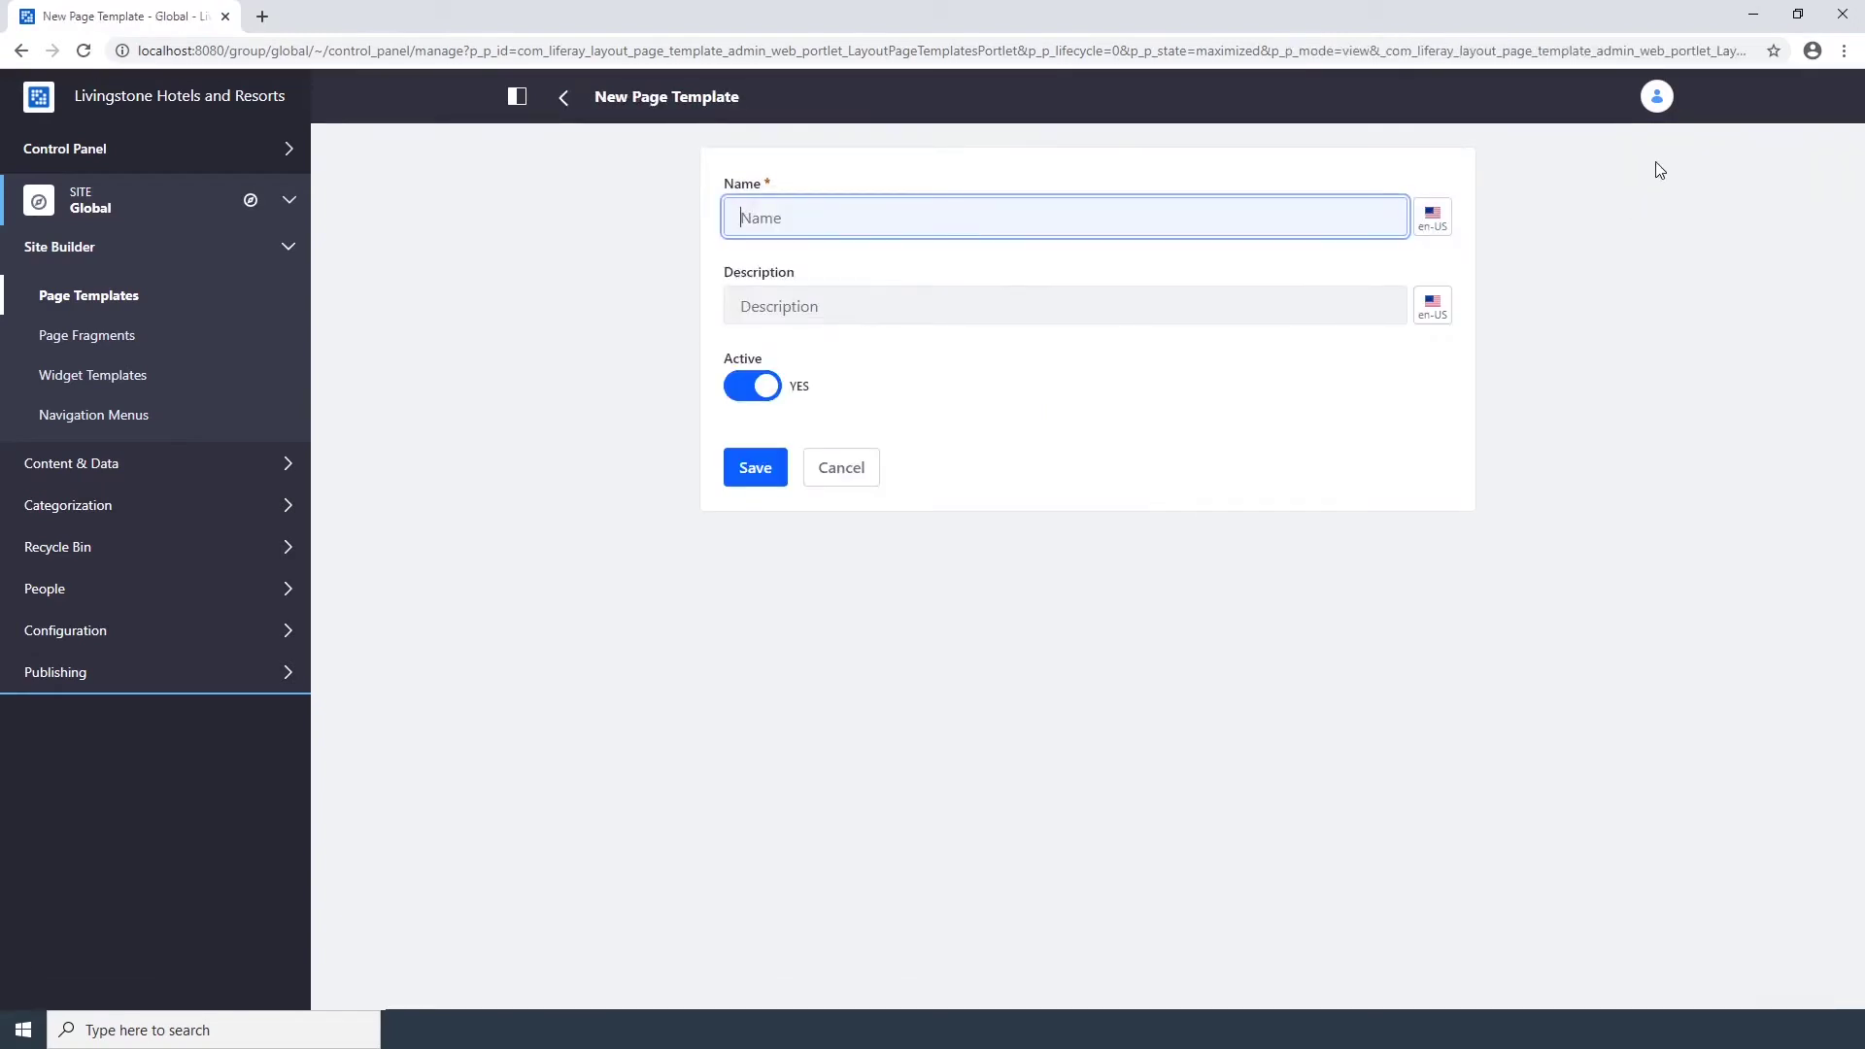
pyautogui.write('Hotel Landing Page')
pyautogui.press('Tab')
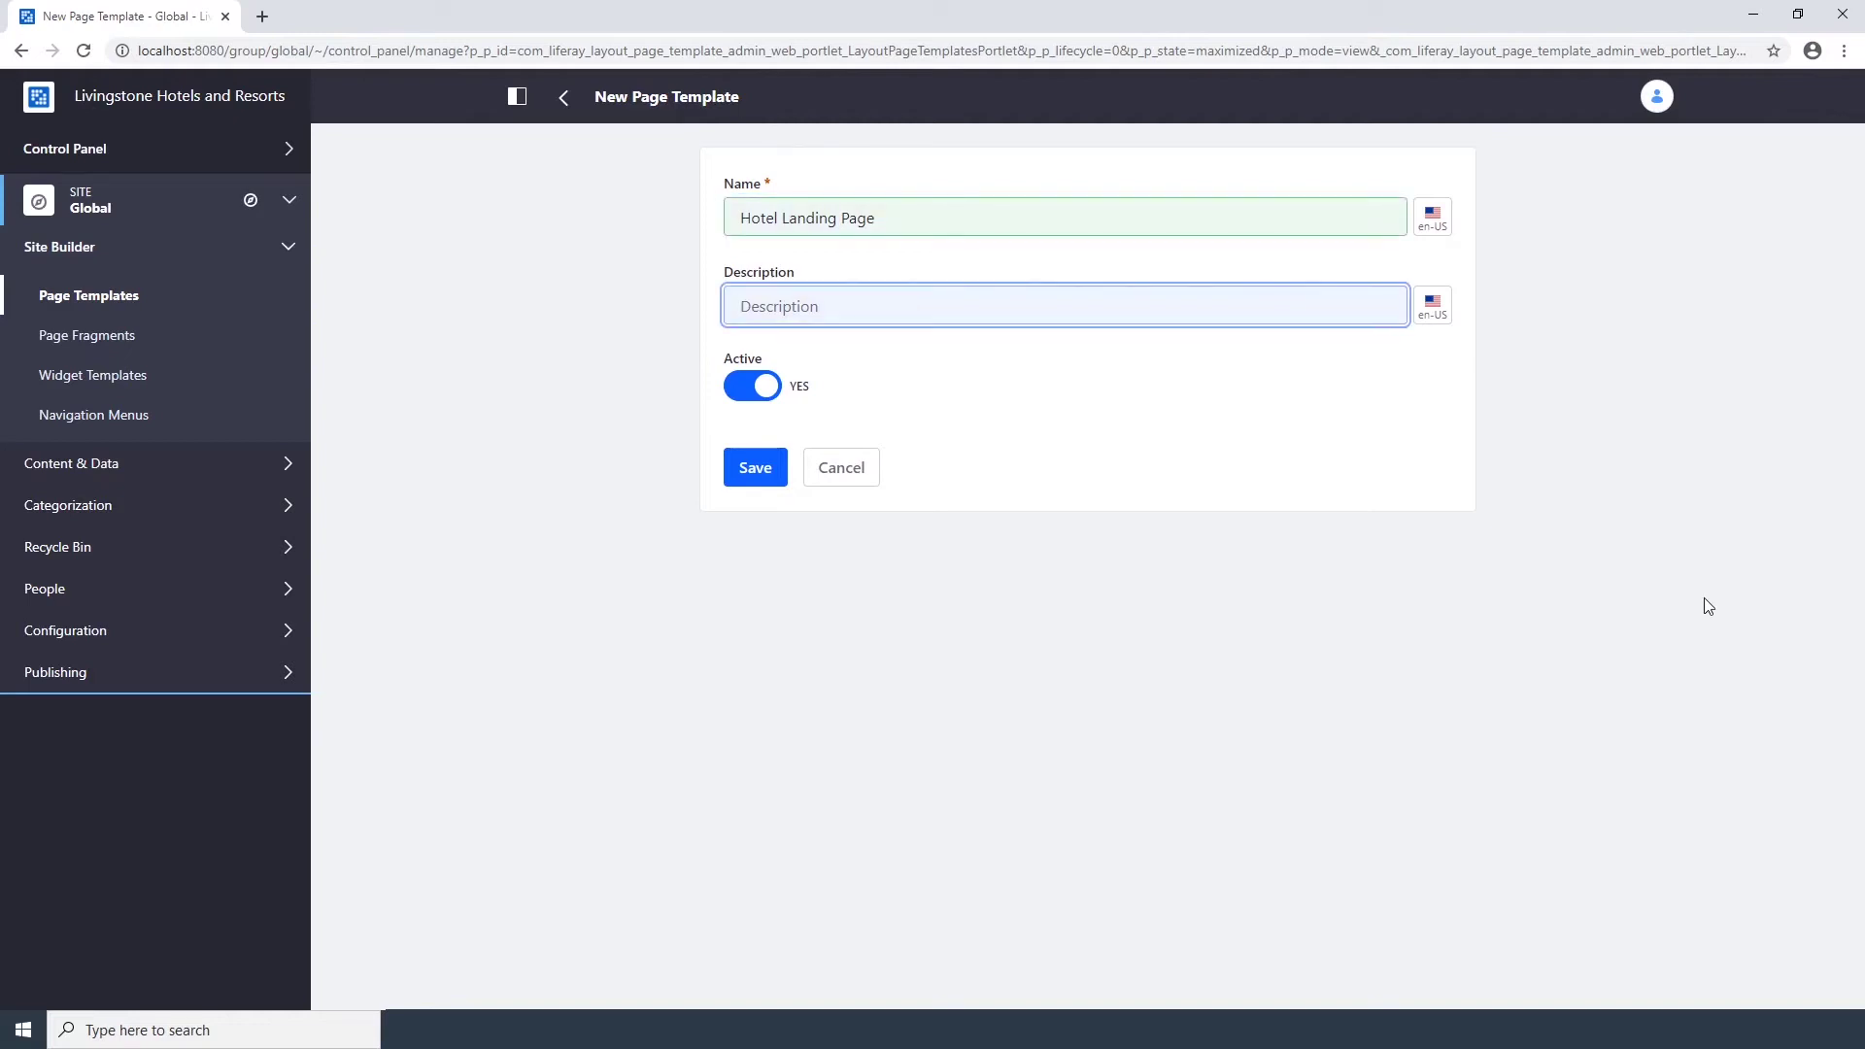
pyautogui.write('A landing page for the various hotel')
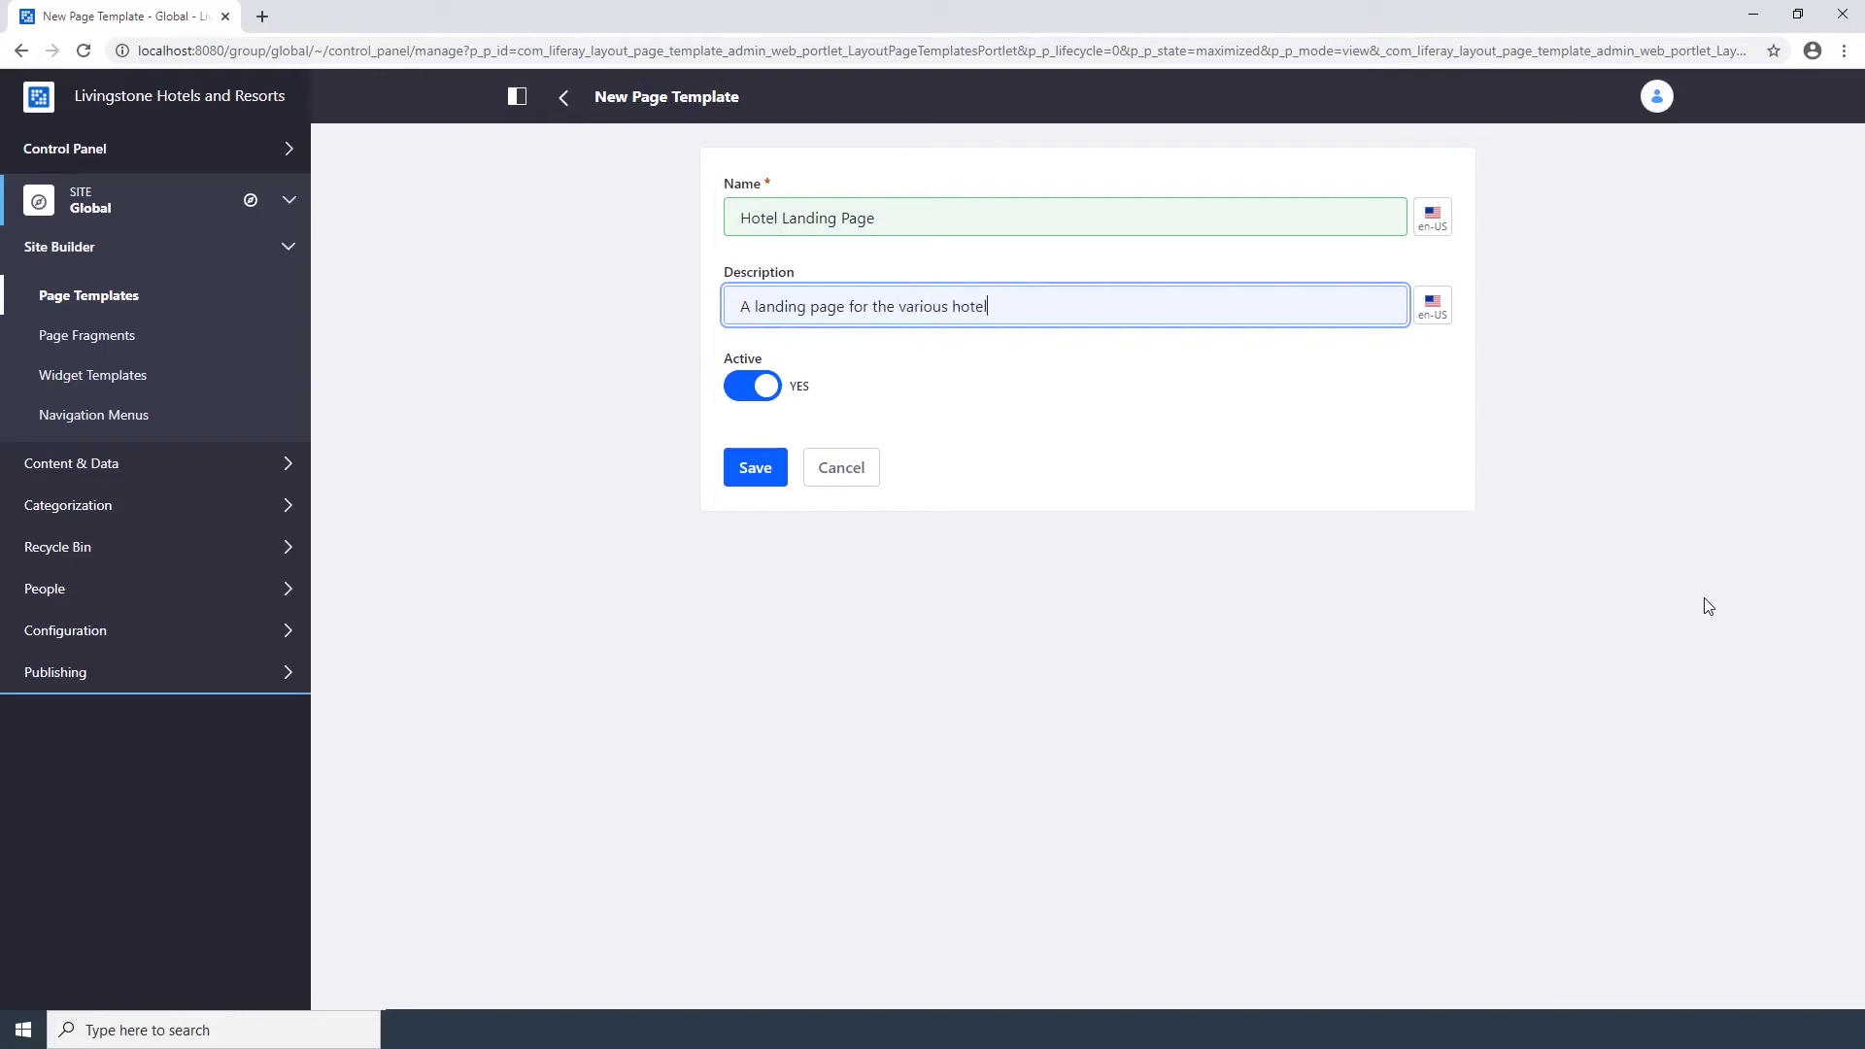
pyautogui.write(' and resort locations')
pyautogui.click(760, 482)
pyautogui.click(759, 483)
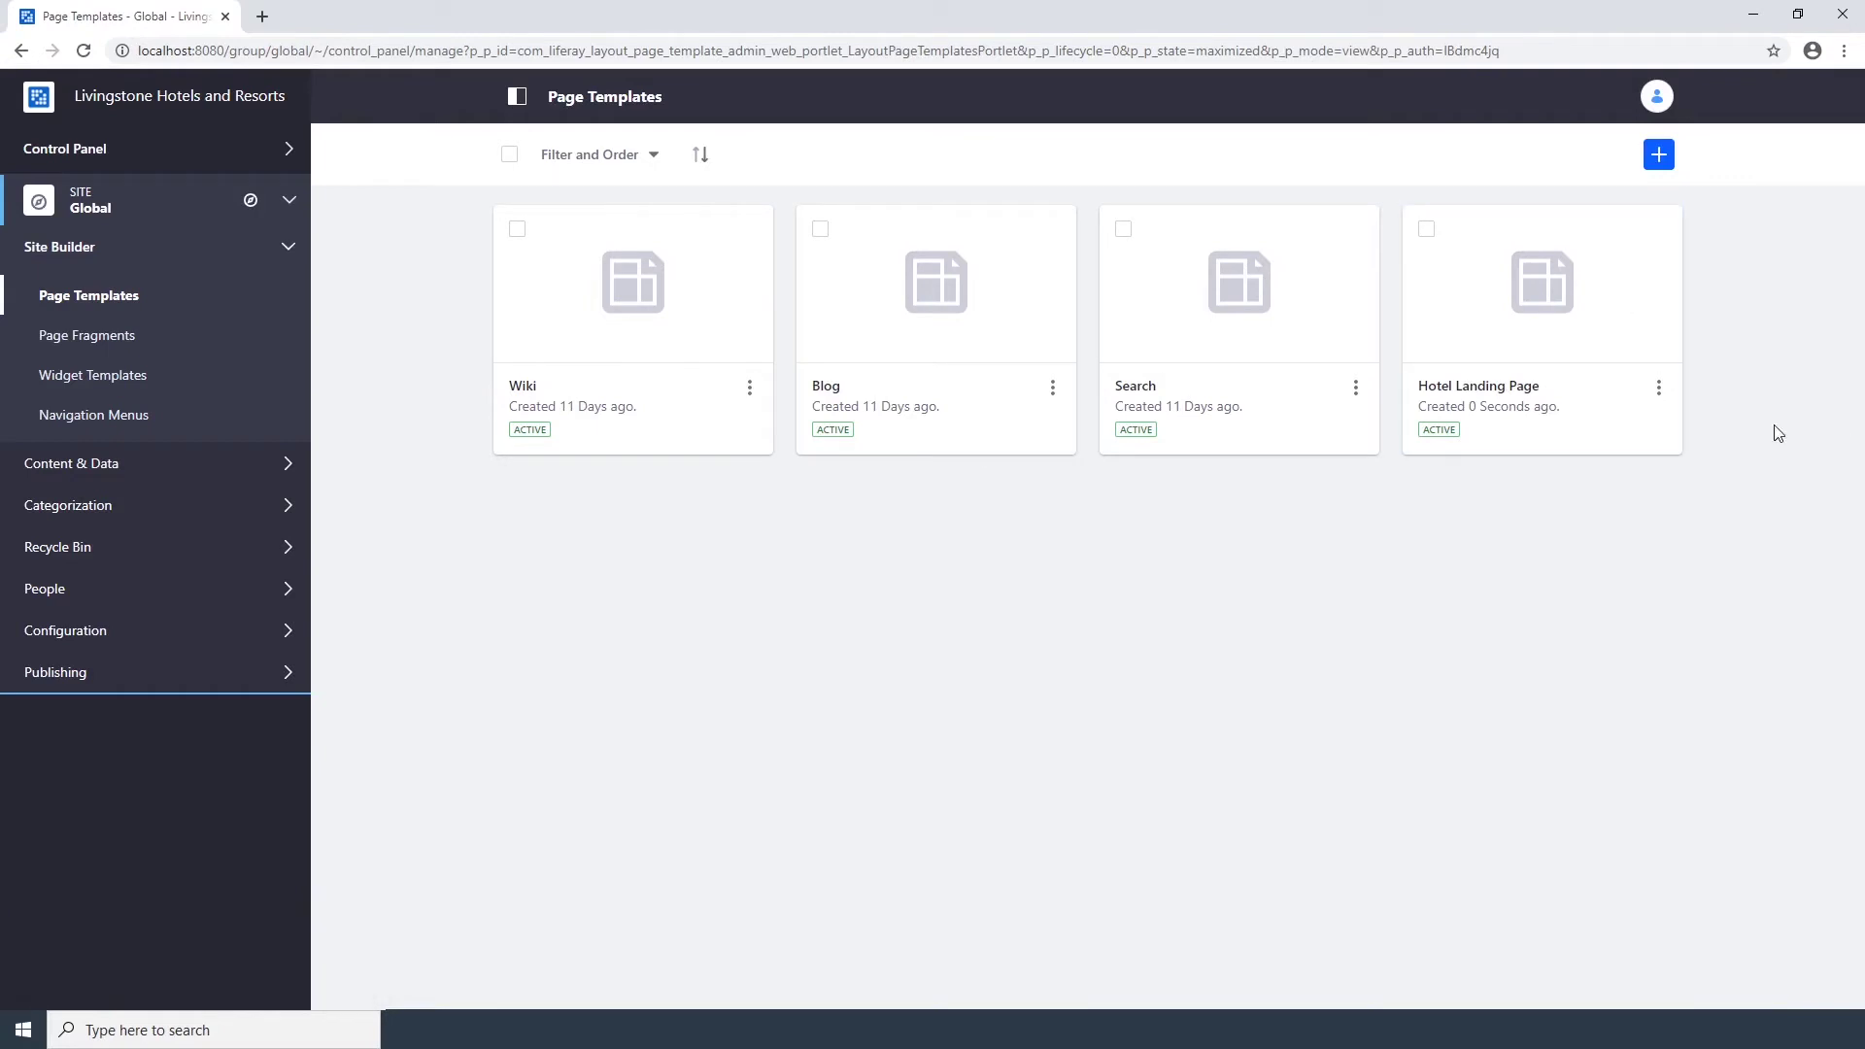
pyautogui.click(1494, 389)
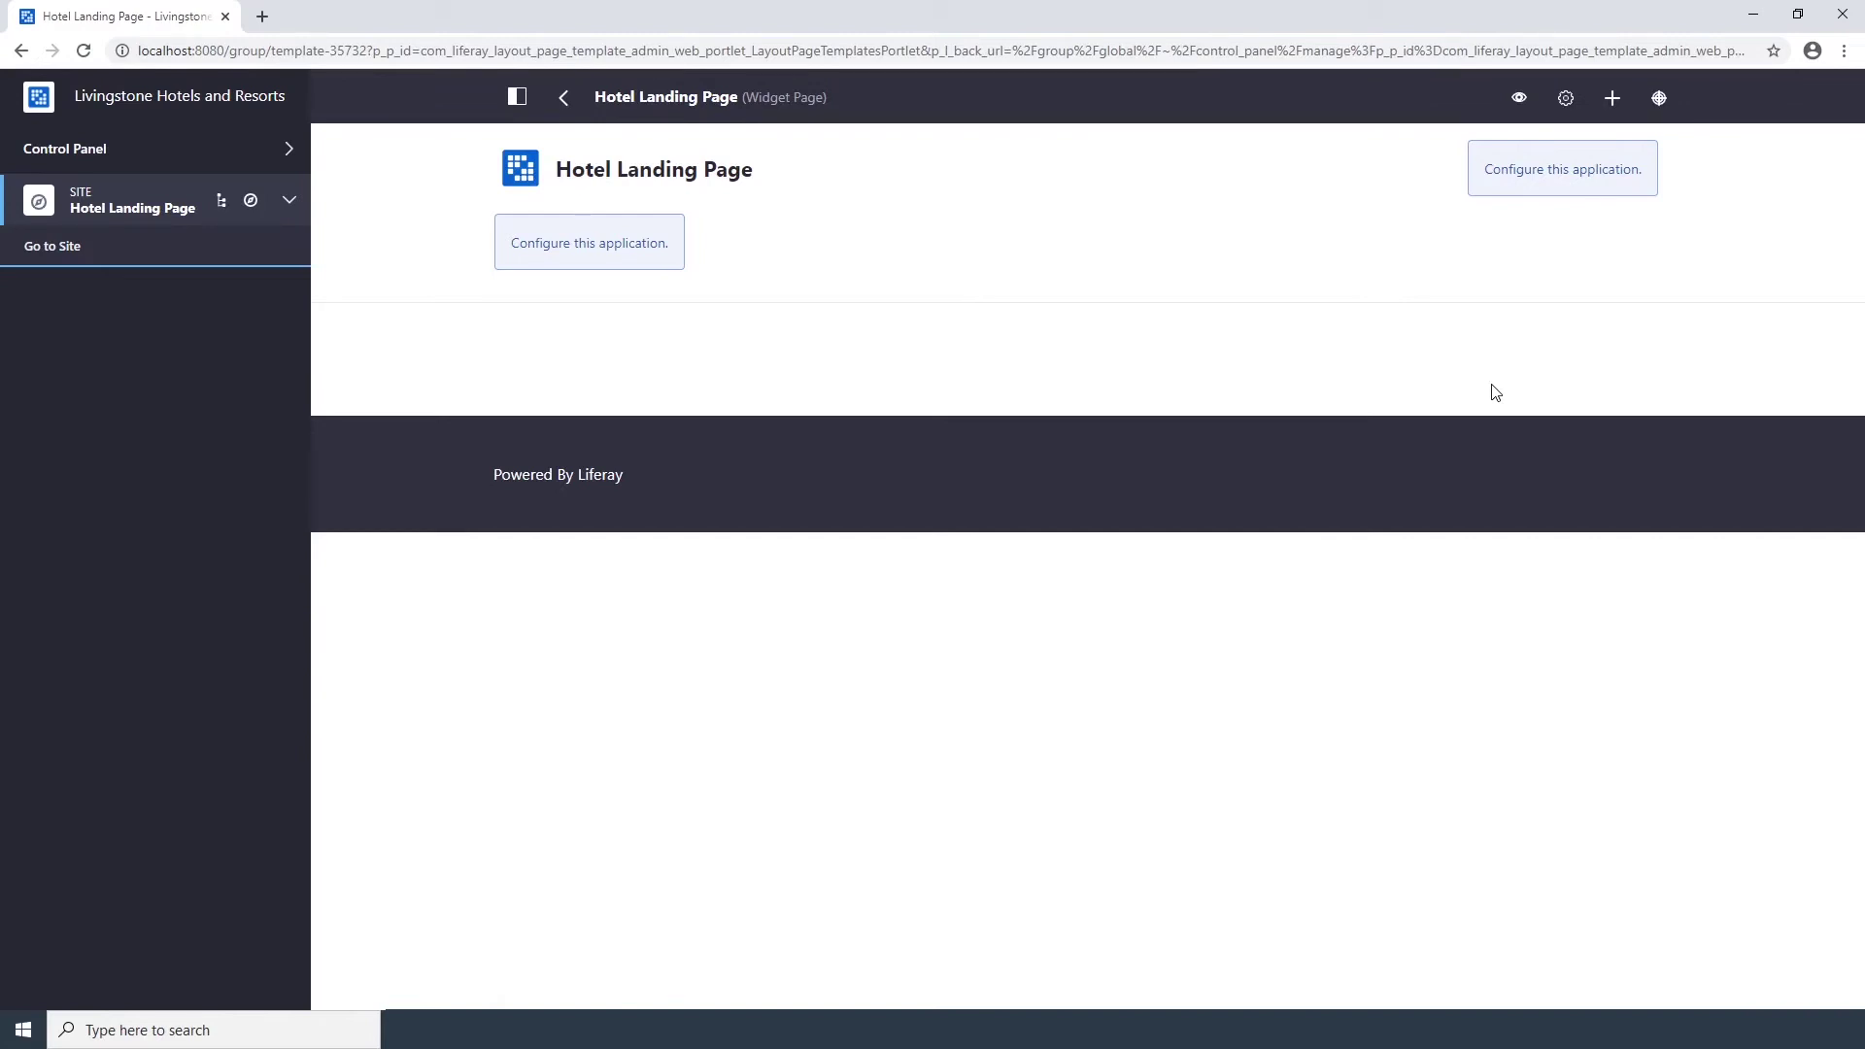
# - Give the Hotel Landing Page template the 1-2-1 Columns layout and save it
pyautogui.click(1564, 100)
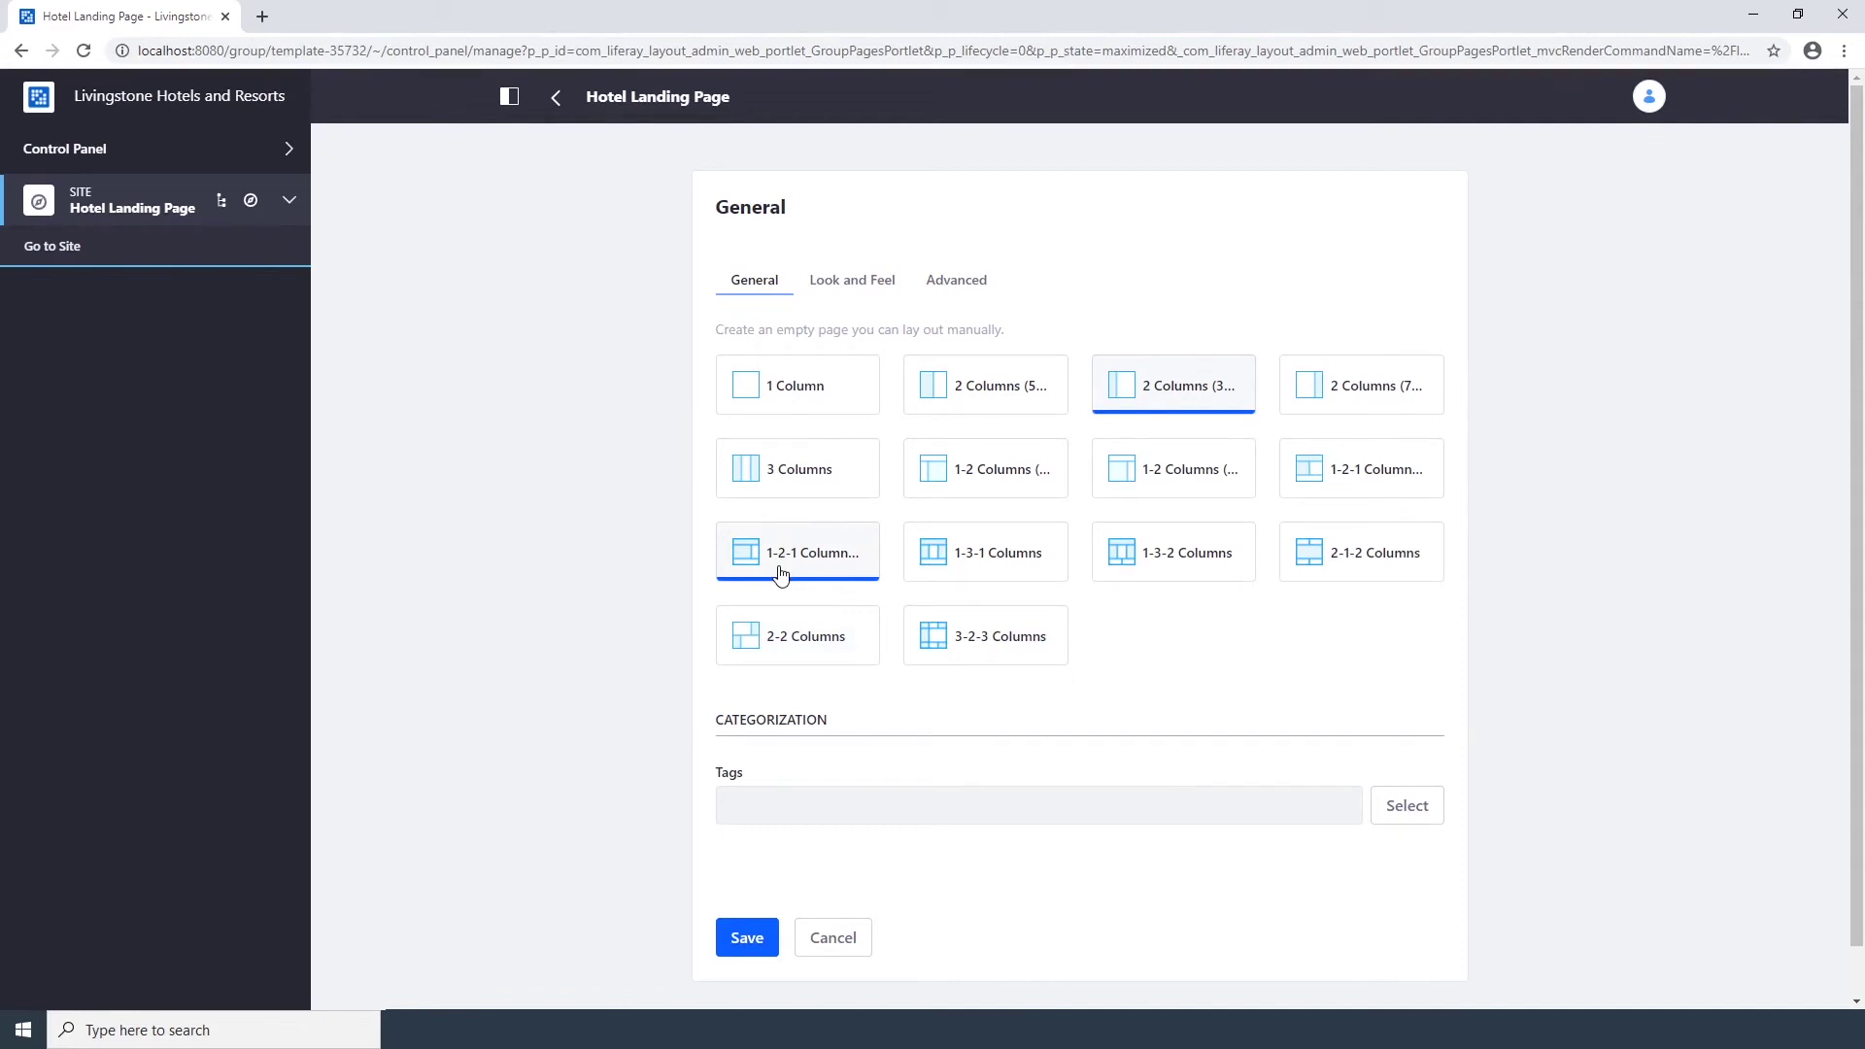
pyautogui.click(797, 573)
pyautogui.click(745, 938)
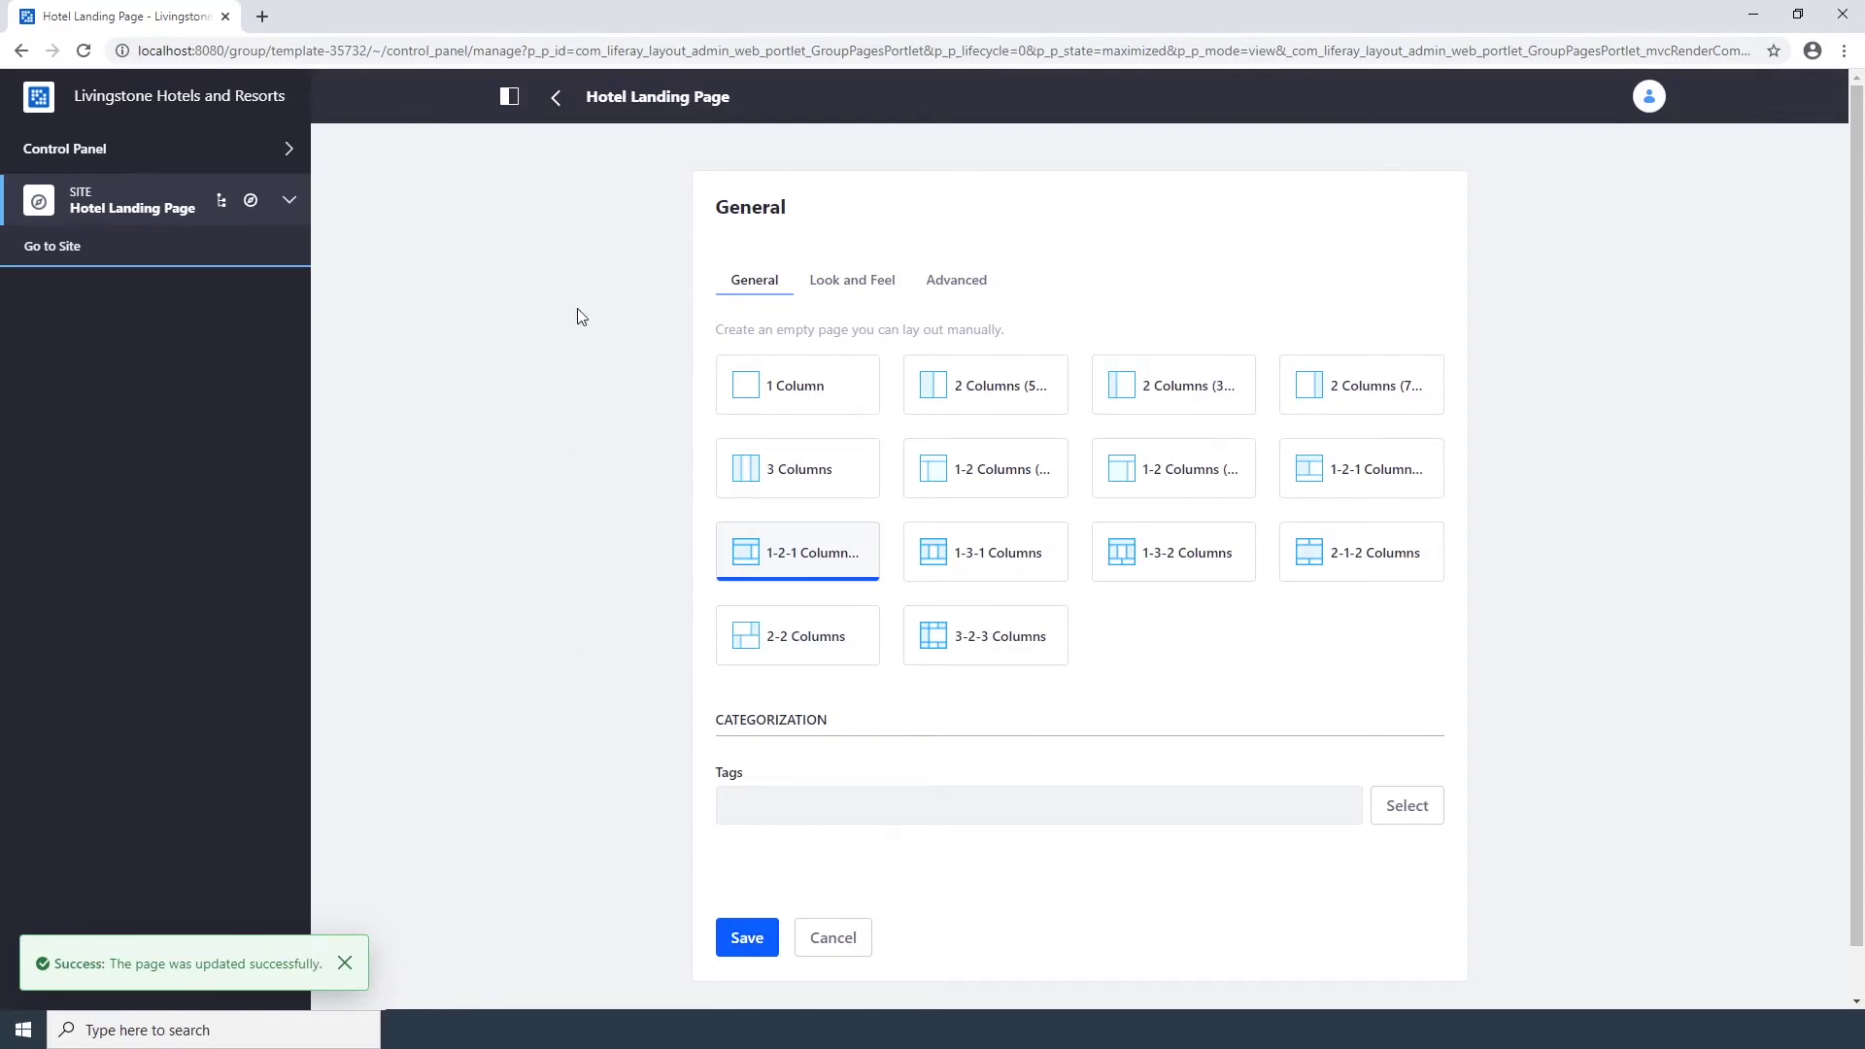
pyautogui.click(557, 108)
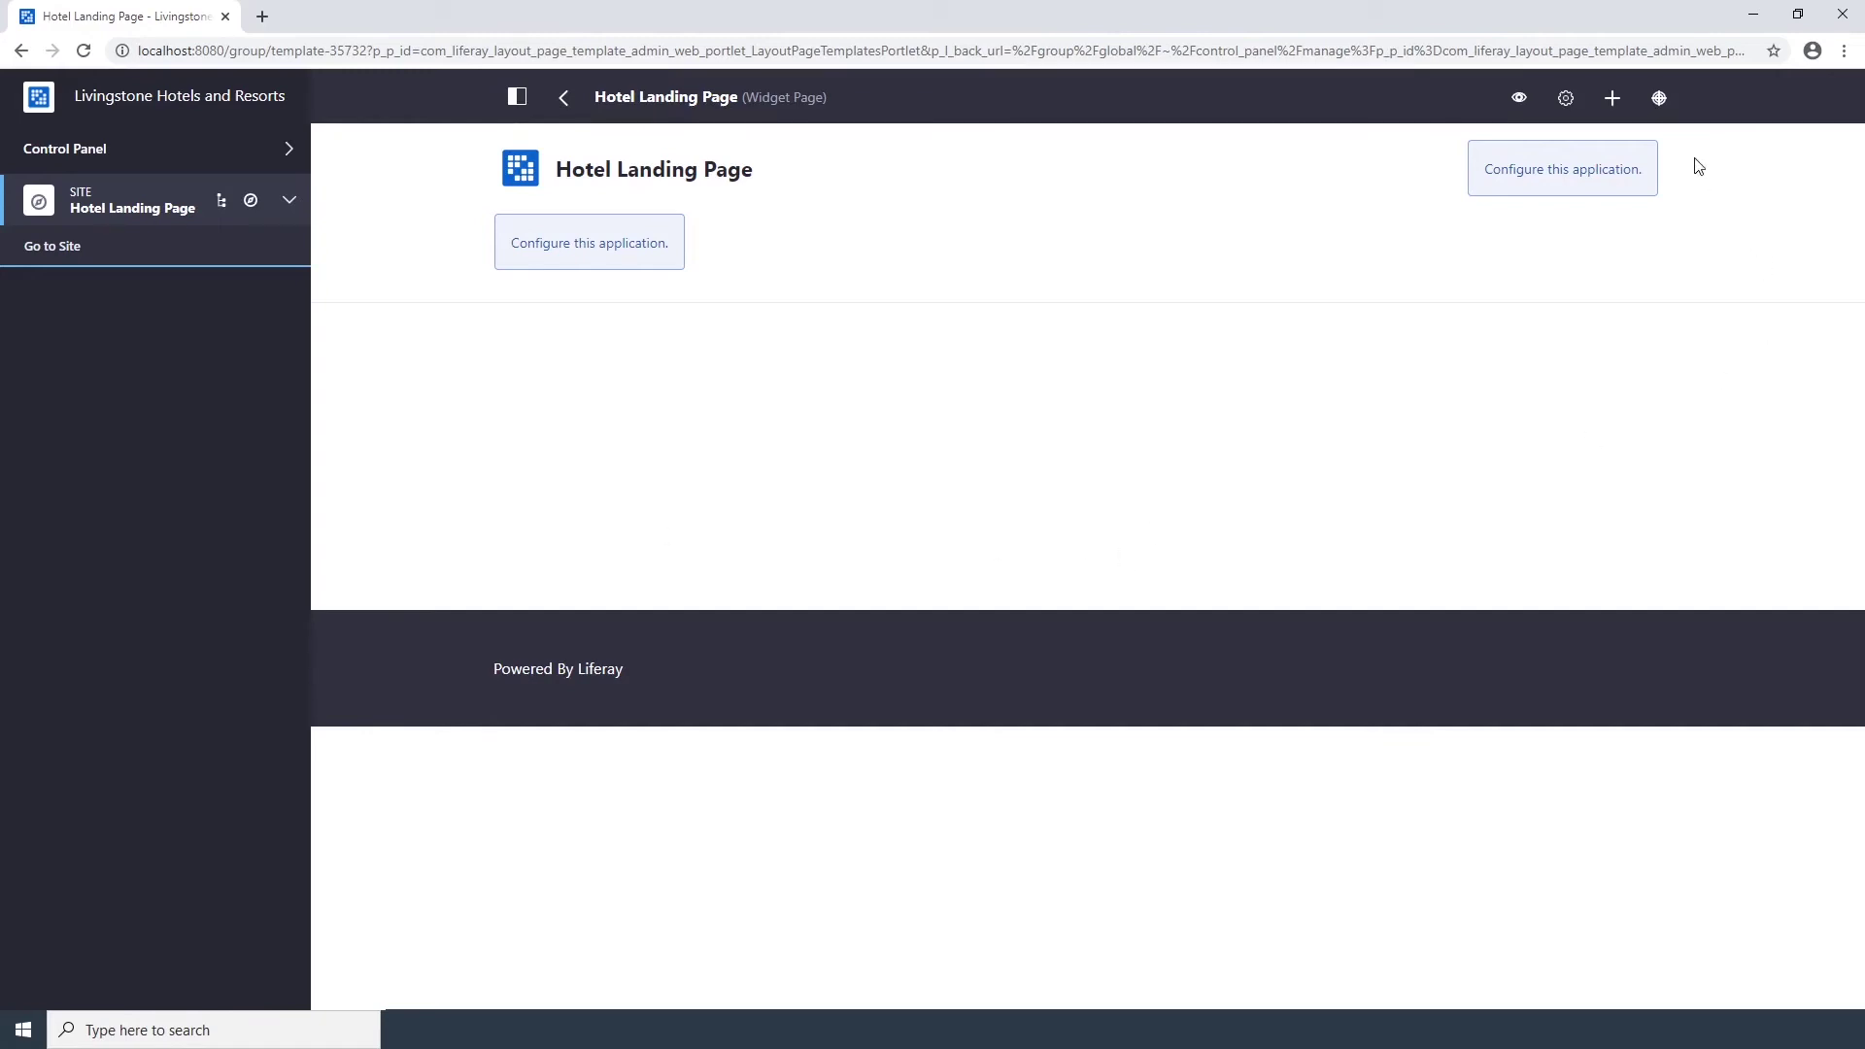
pyautogui.click(1613, 98)
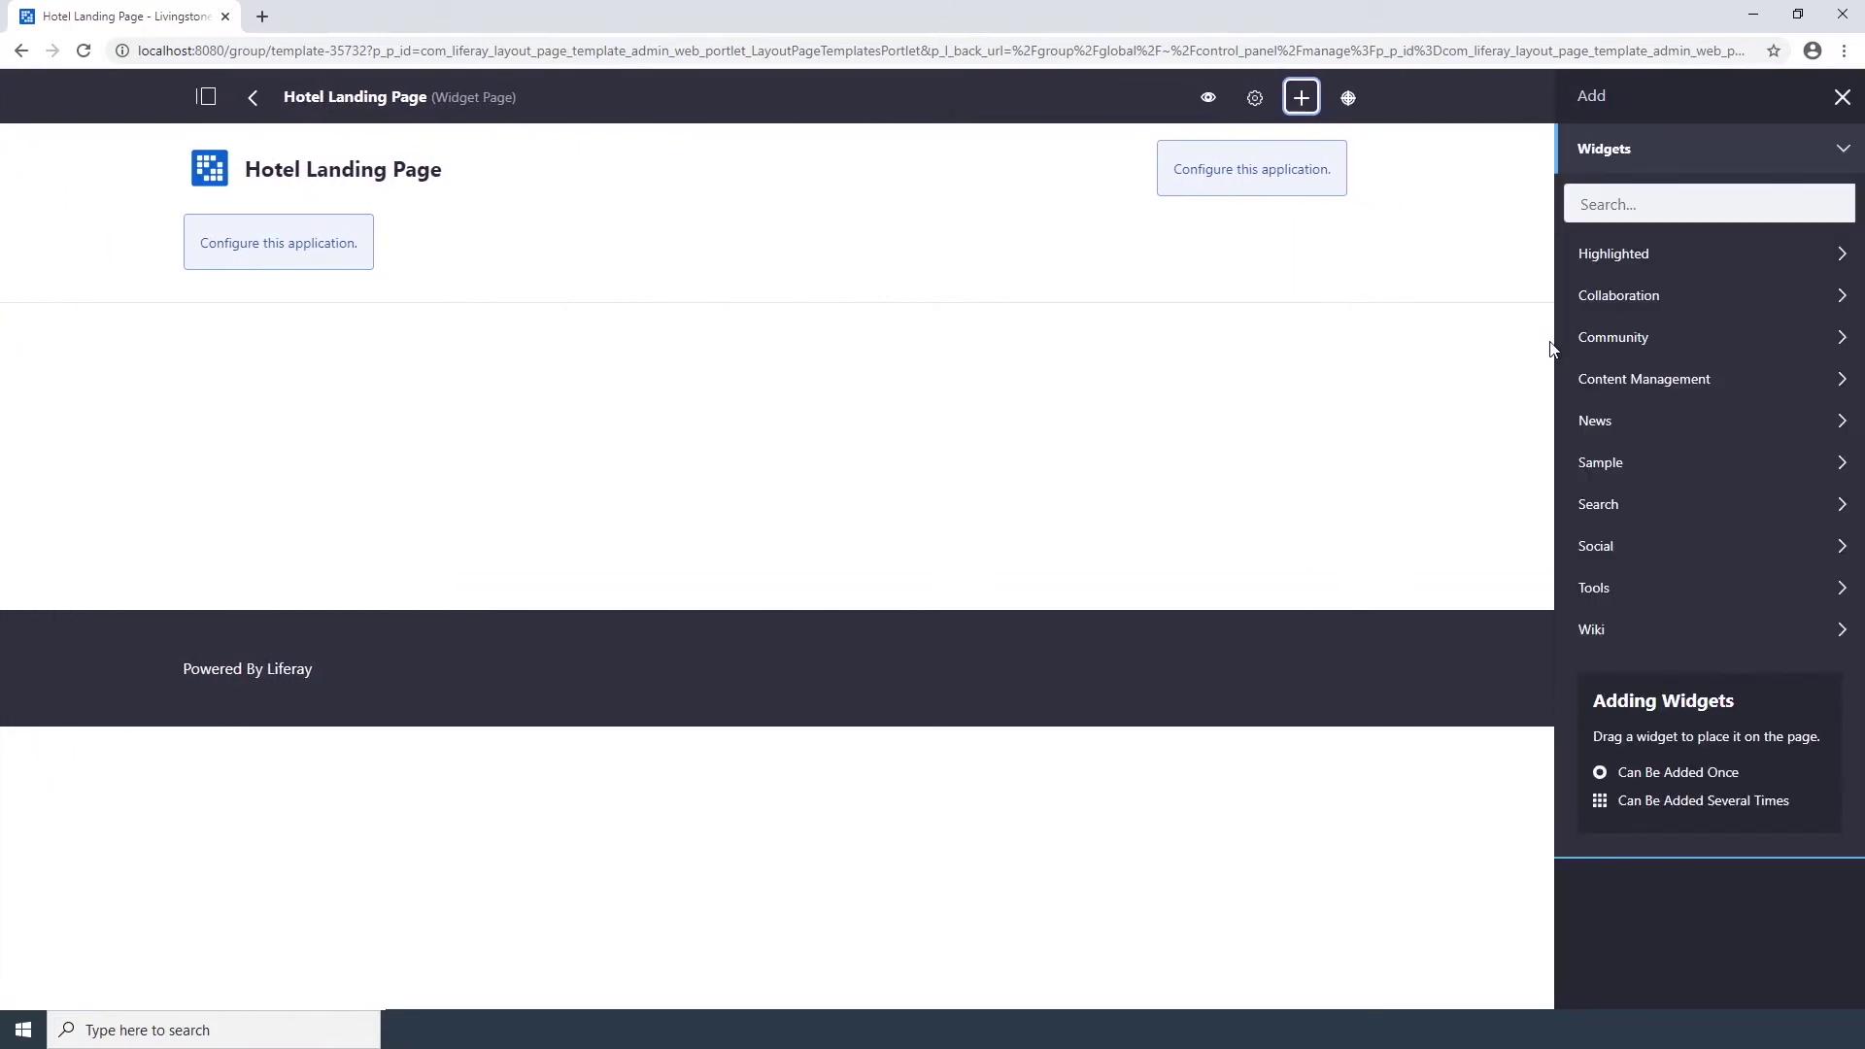
# - Add two Web Content Display widgets to the template, the second below the first
pyautogui.click(1755, 191)
pyautogui.write('web content')
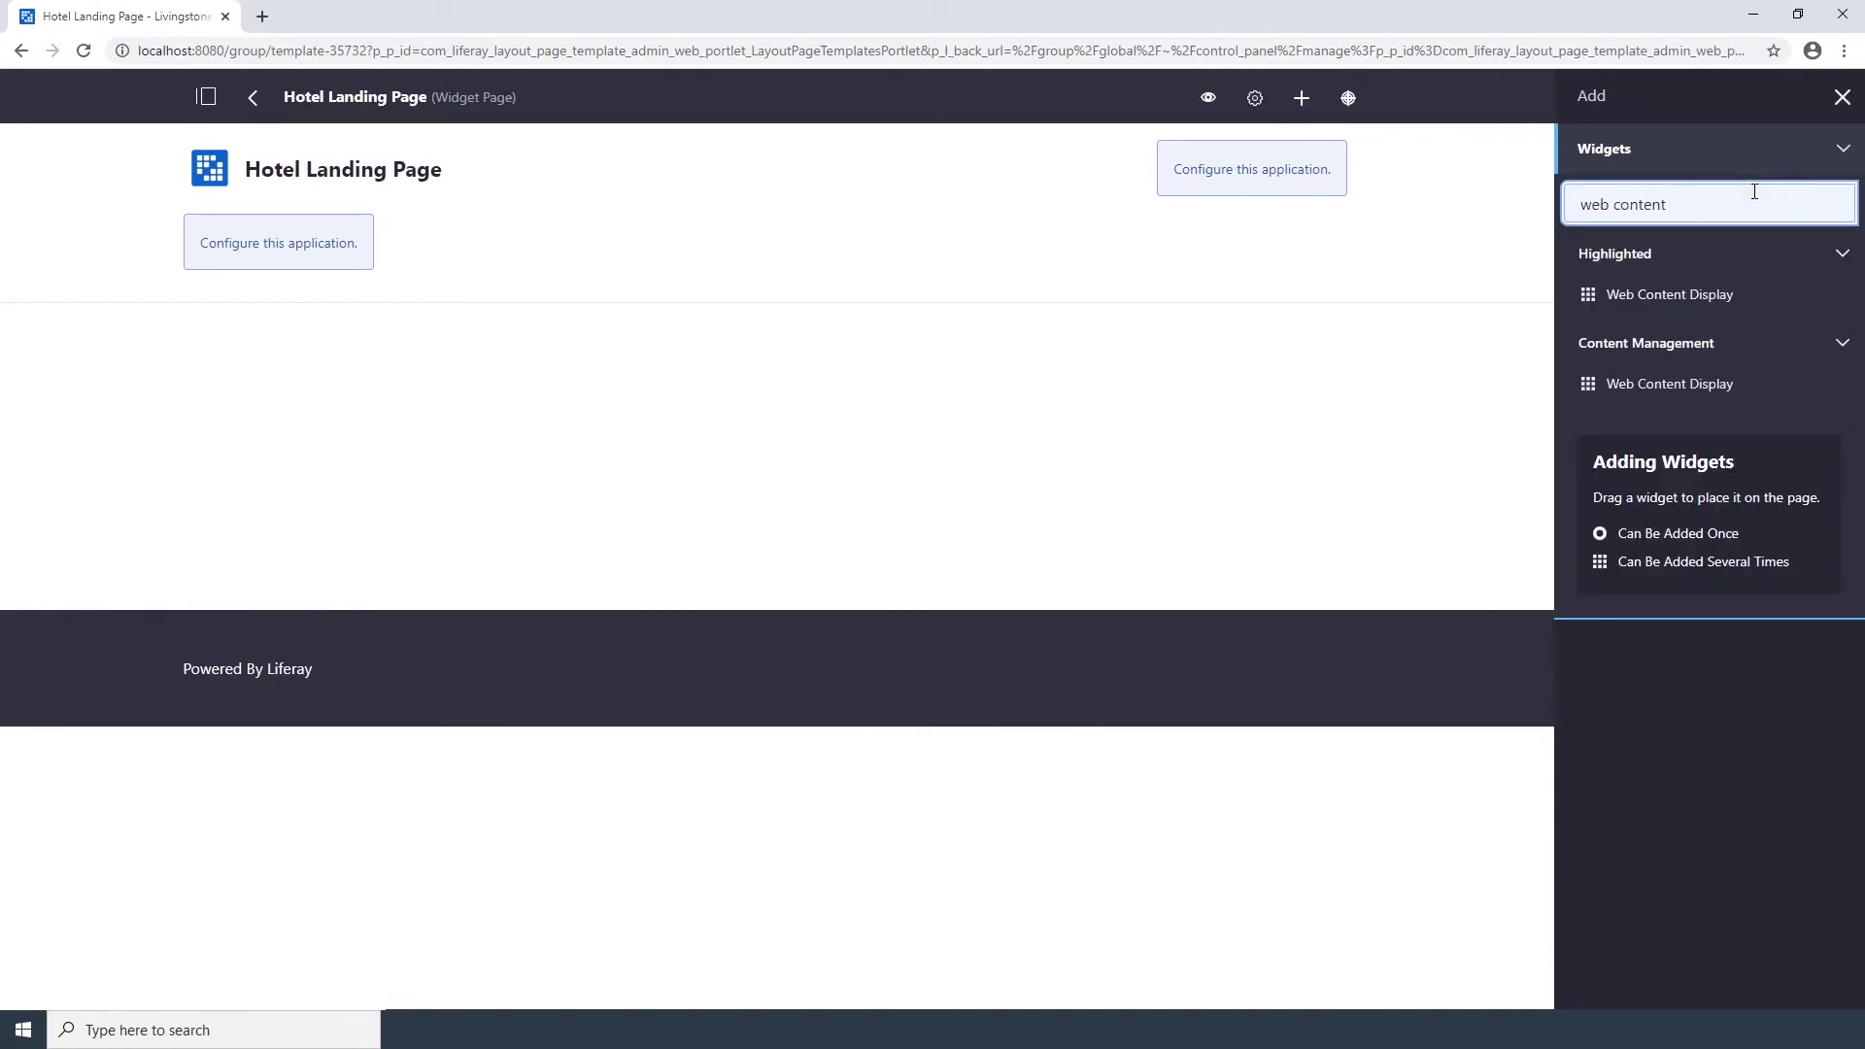
pyautogui.moveTo(1620, 295); pyautogui.dragTo(1017, 304)
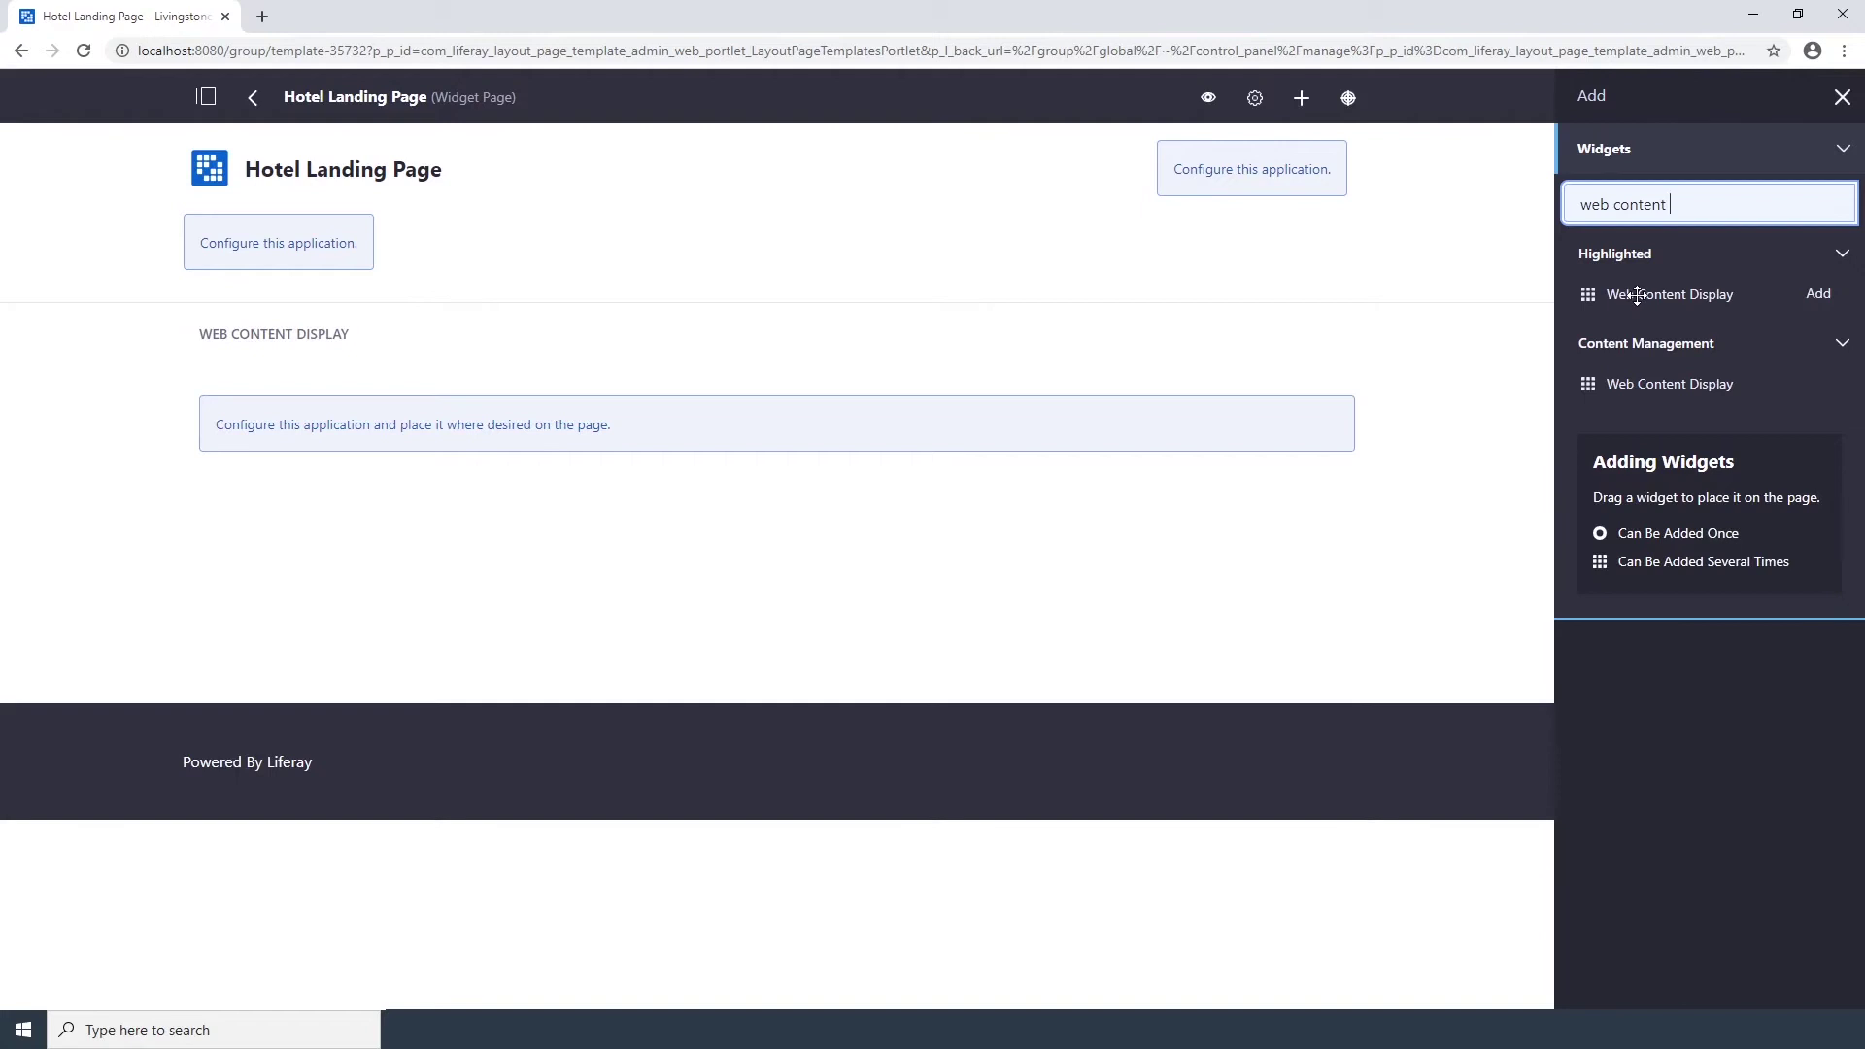
pyautogui.moveTo(1638, 295); pyautogui.dragTo(332, 561)
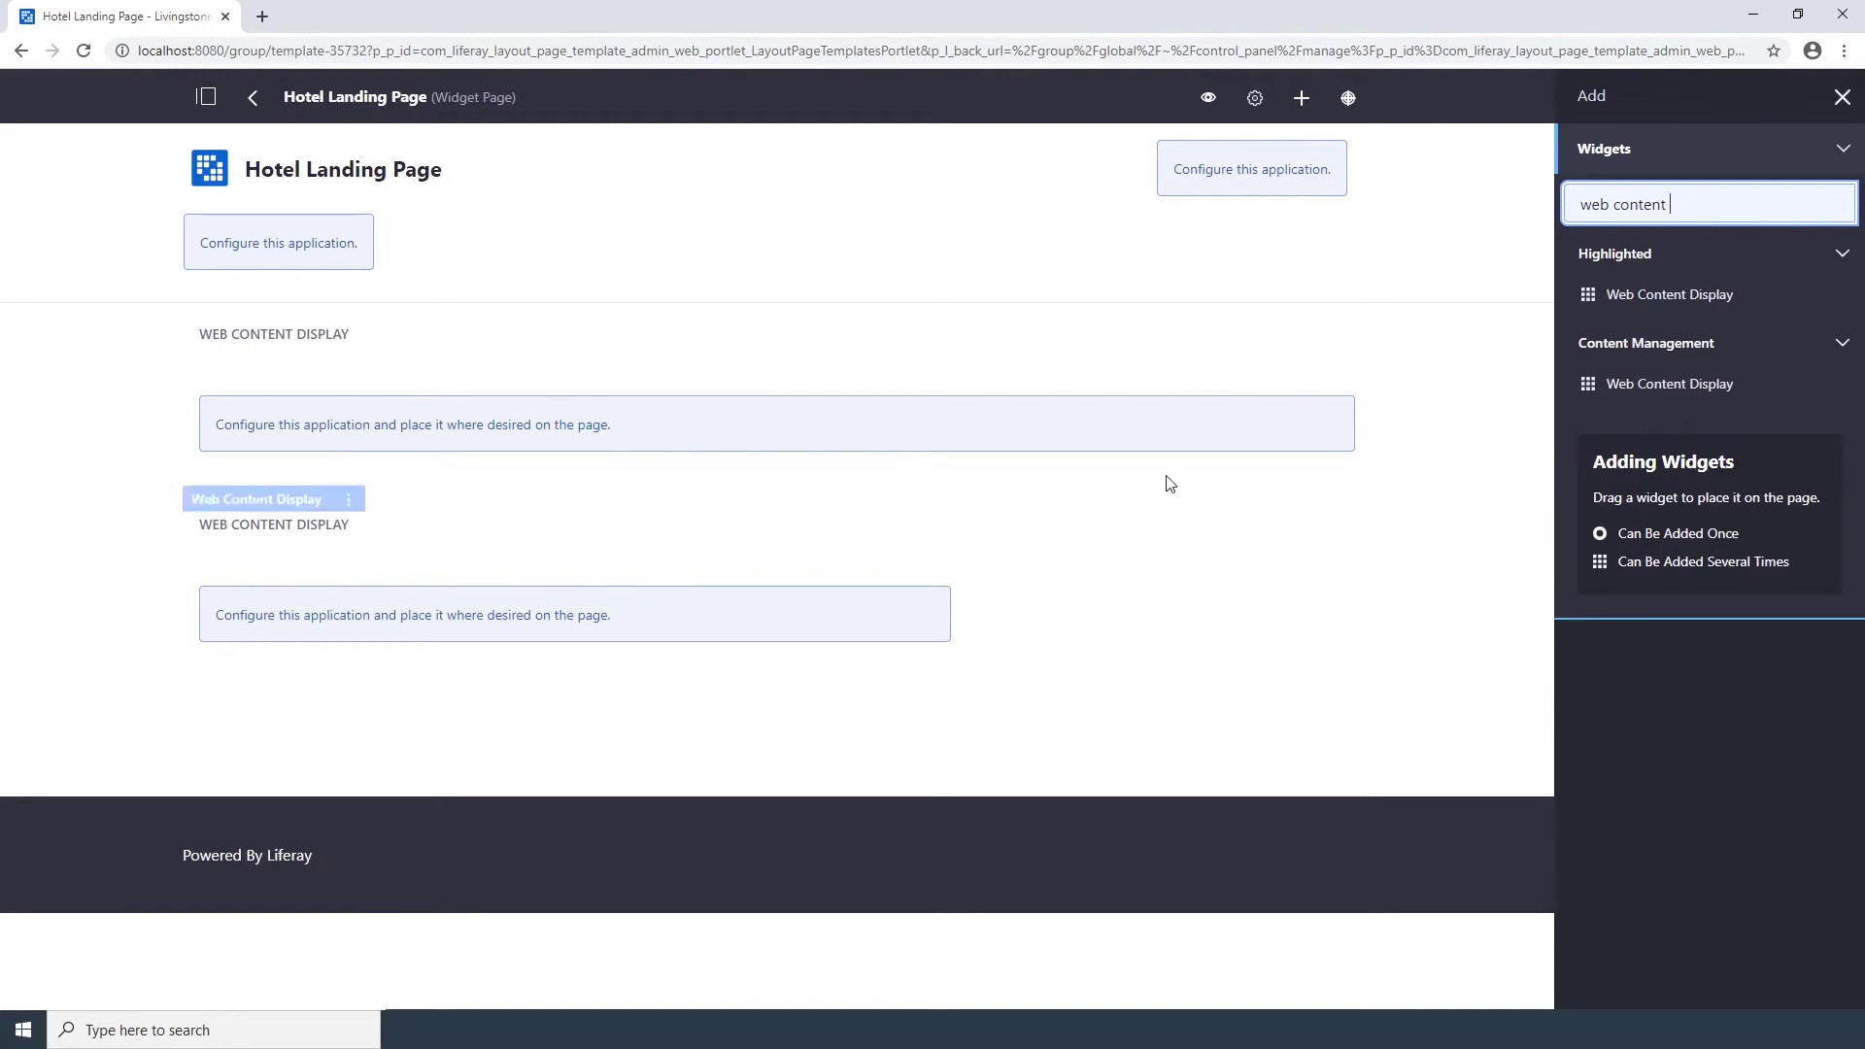
# - Add an Asset Publisher beside the second Web Content Display
pyautogui.moveTo(1669, 205); pyautogui.dragTo(1413, 209)
pyautogui.write('asset')
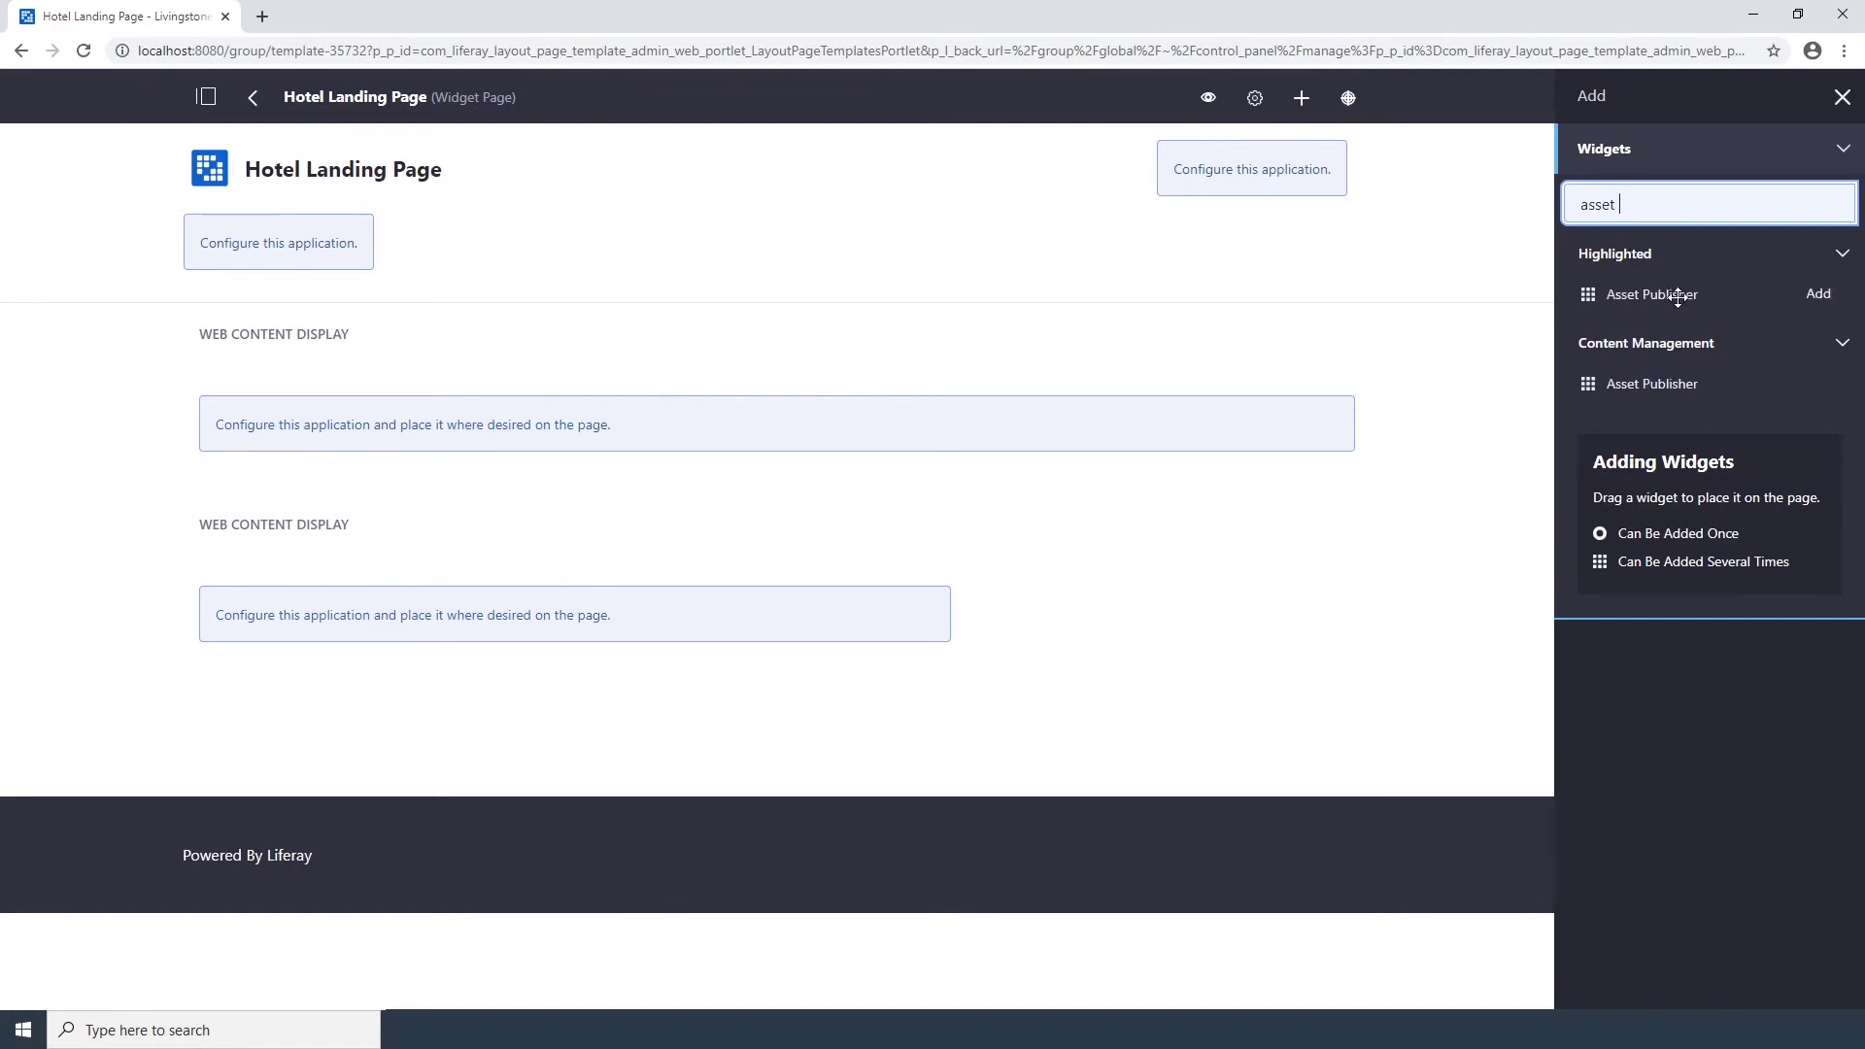
pyautogui.moveTo(1656, 296); pyautogui.dragTo(1230, 555)
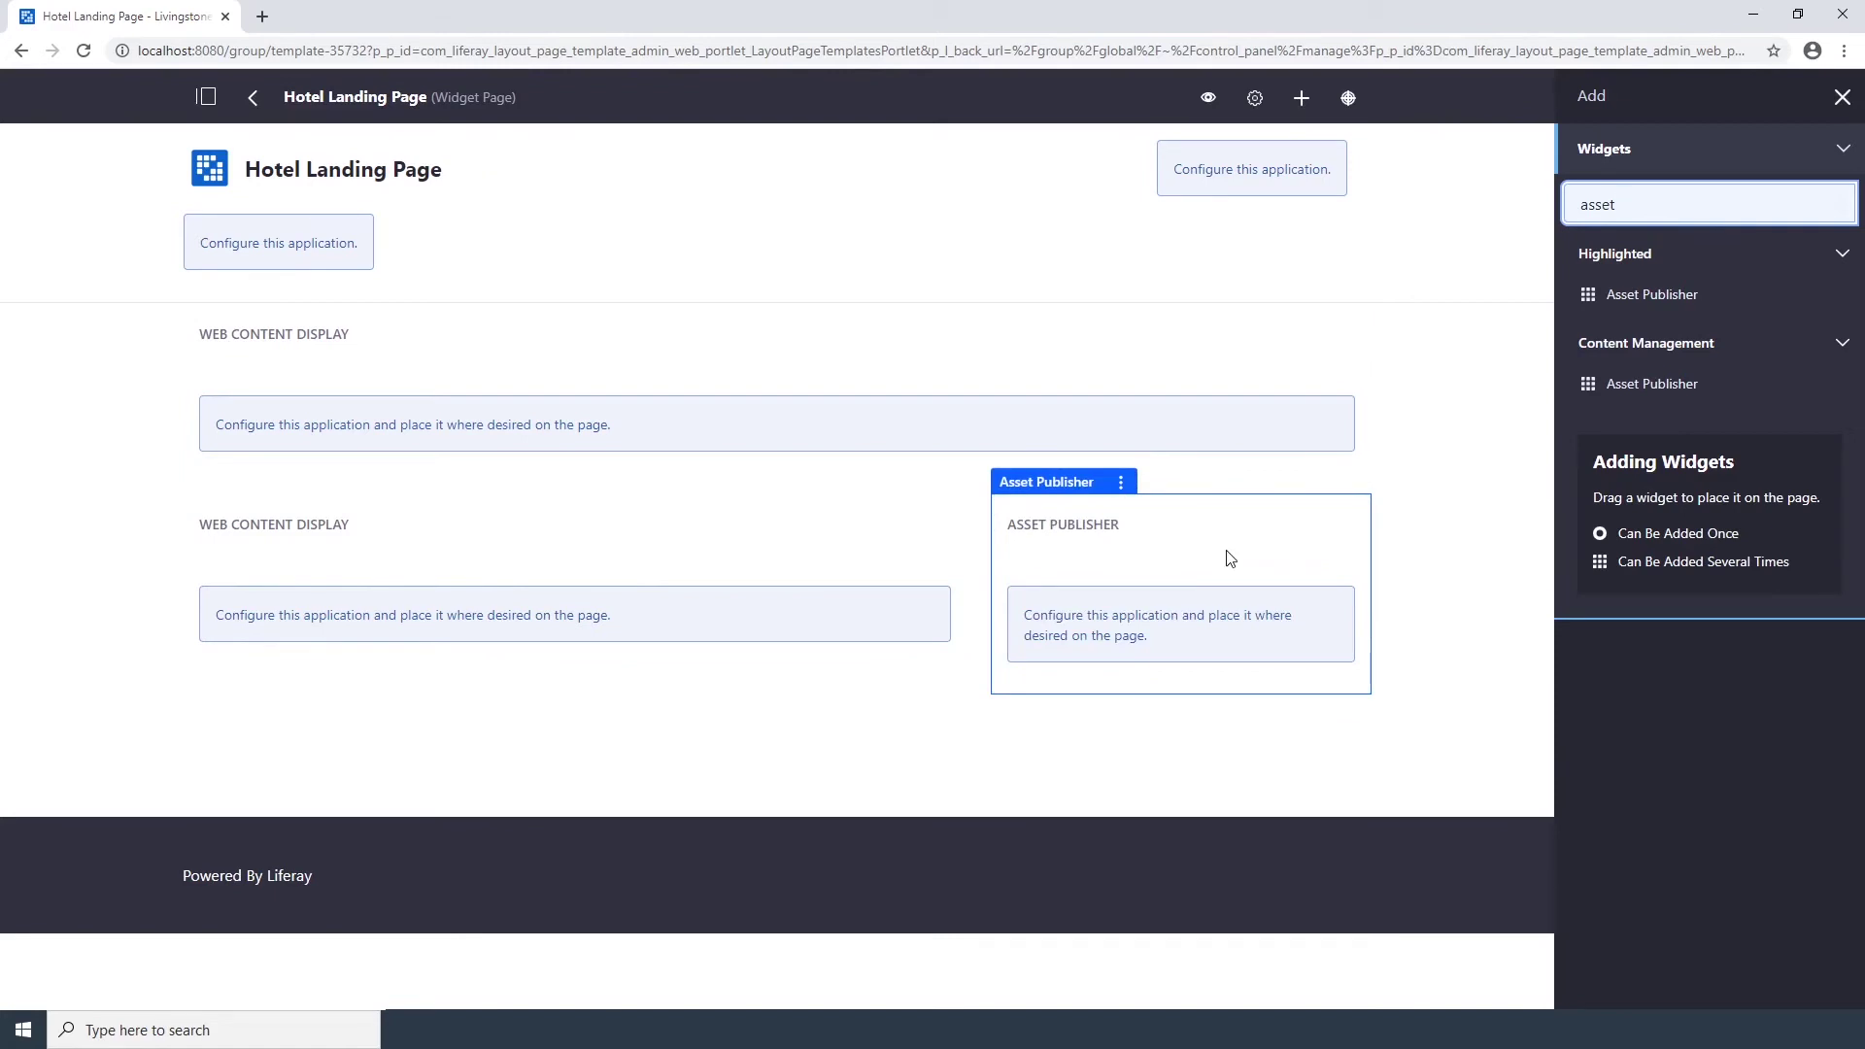
# - Add a Language Selector widget below the others and return to Page Templates
pyautogui.hotkey('ctrl', 'a')
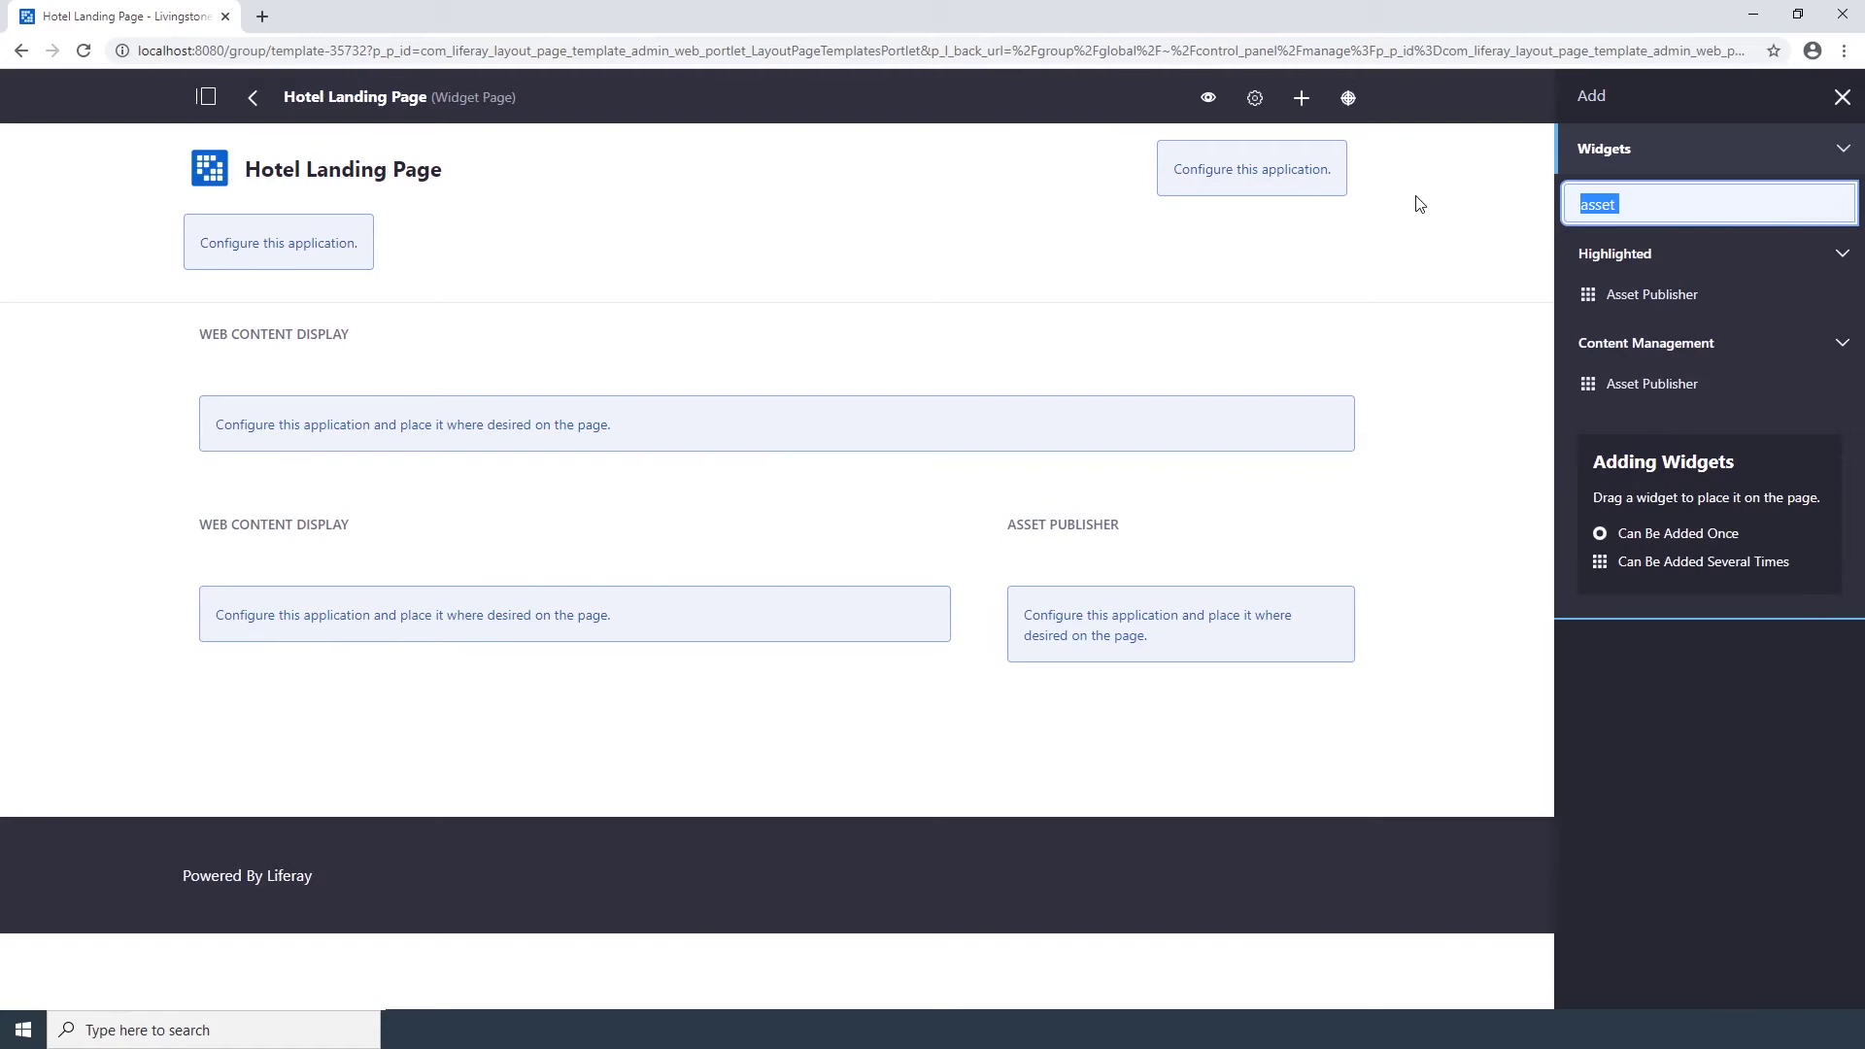
pyautogui.write('languager')
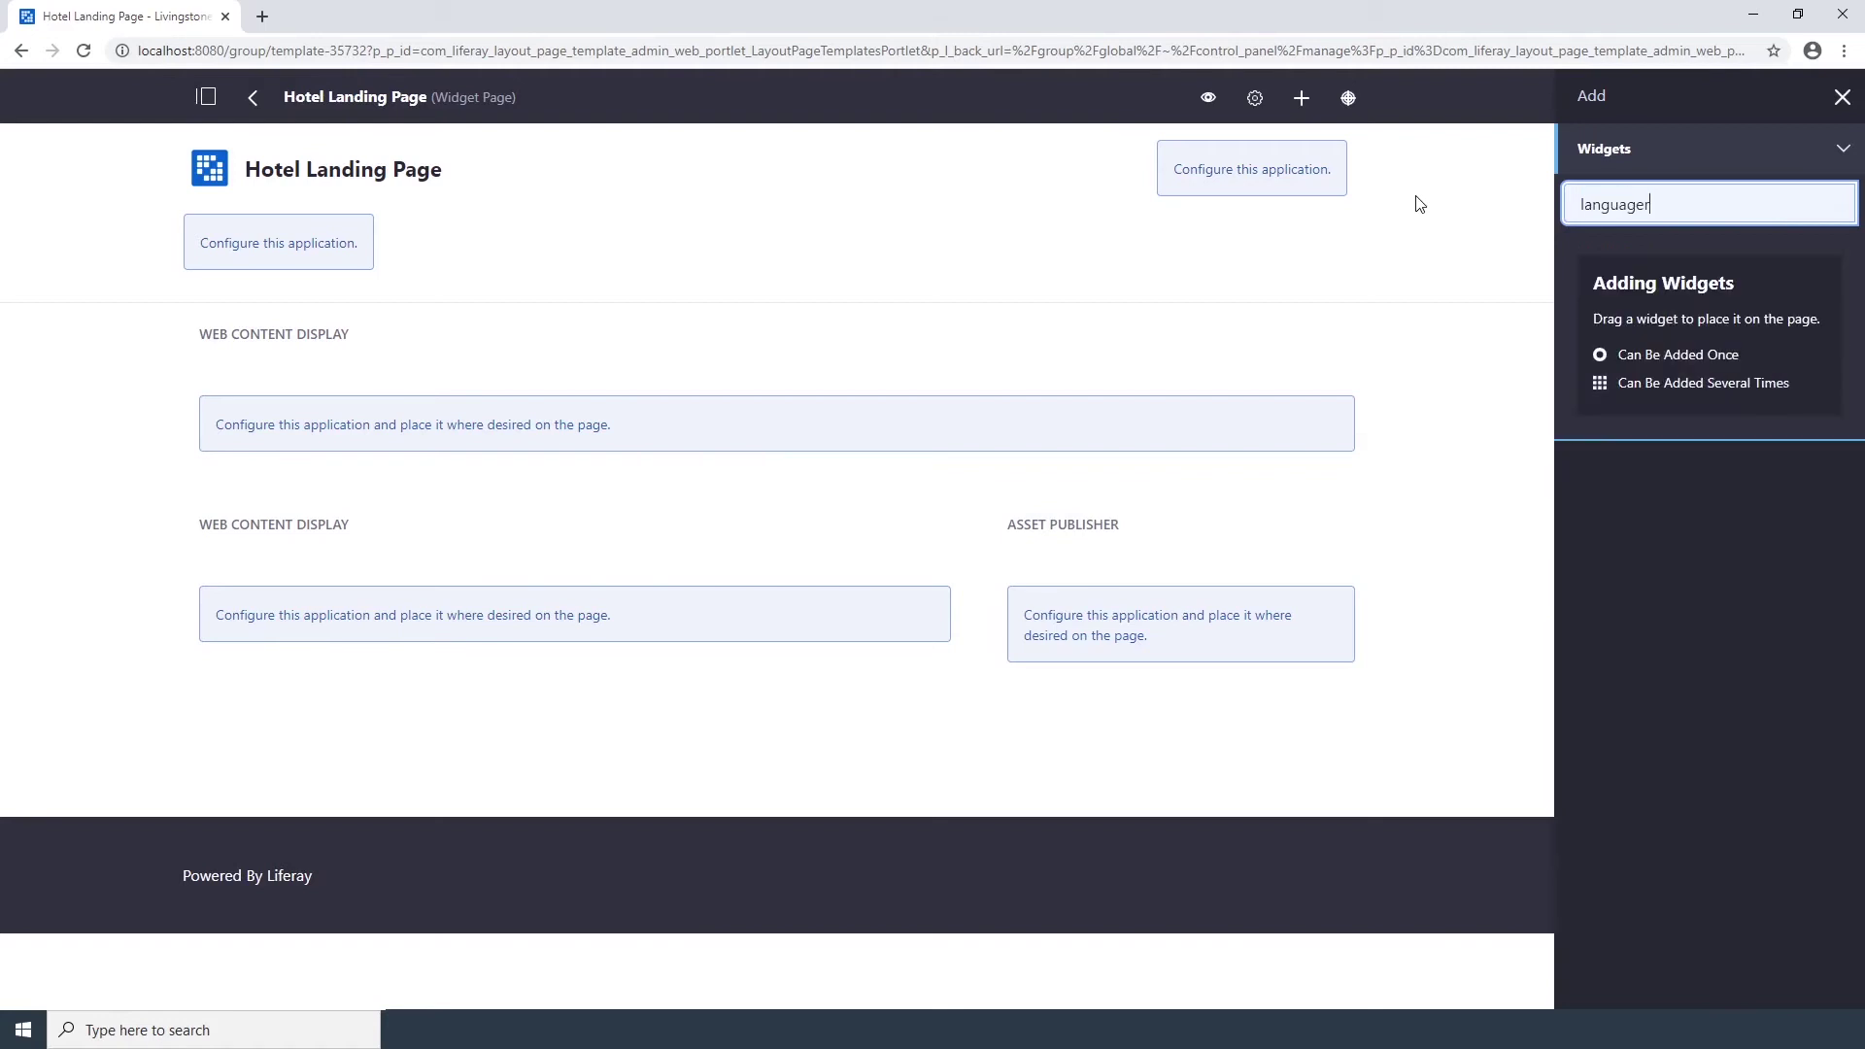
pyautogui.press('BackSpace')
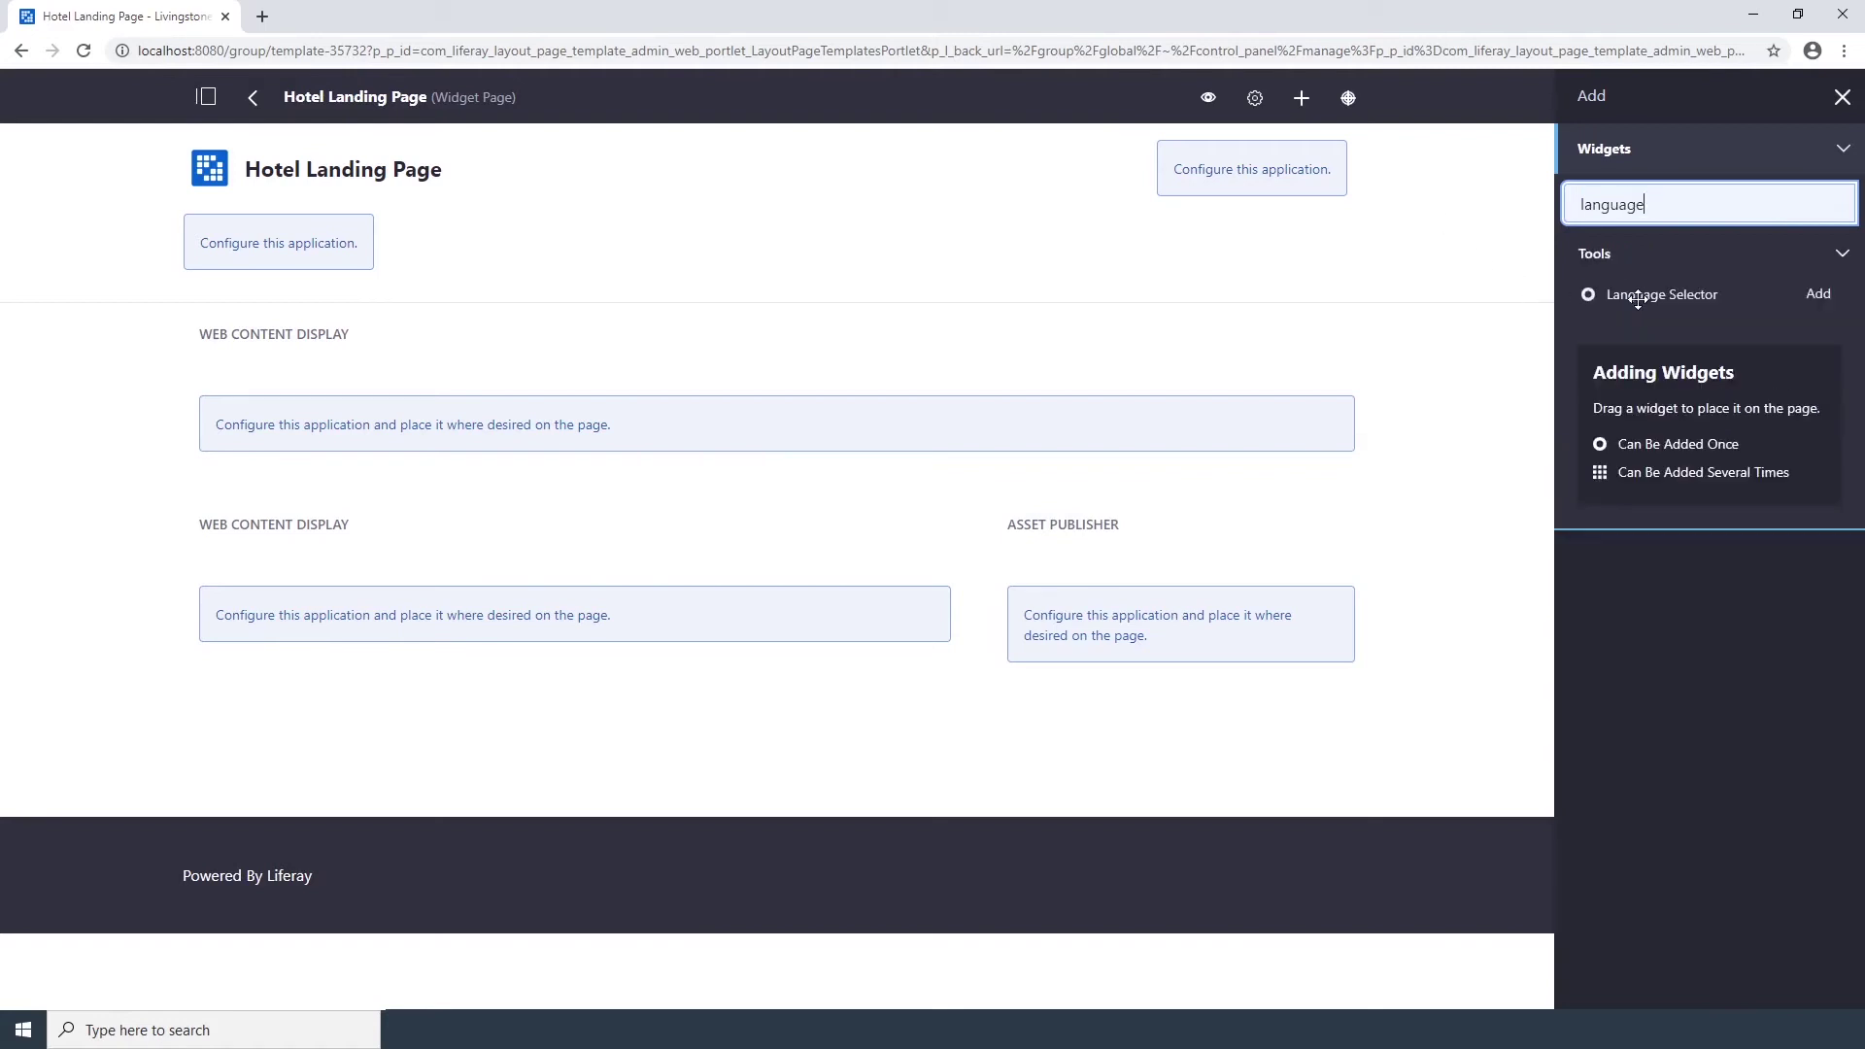
pyautogui.moveTo(1642, 296); pyautogui.dragTo(799, 741)
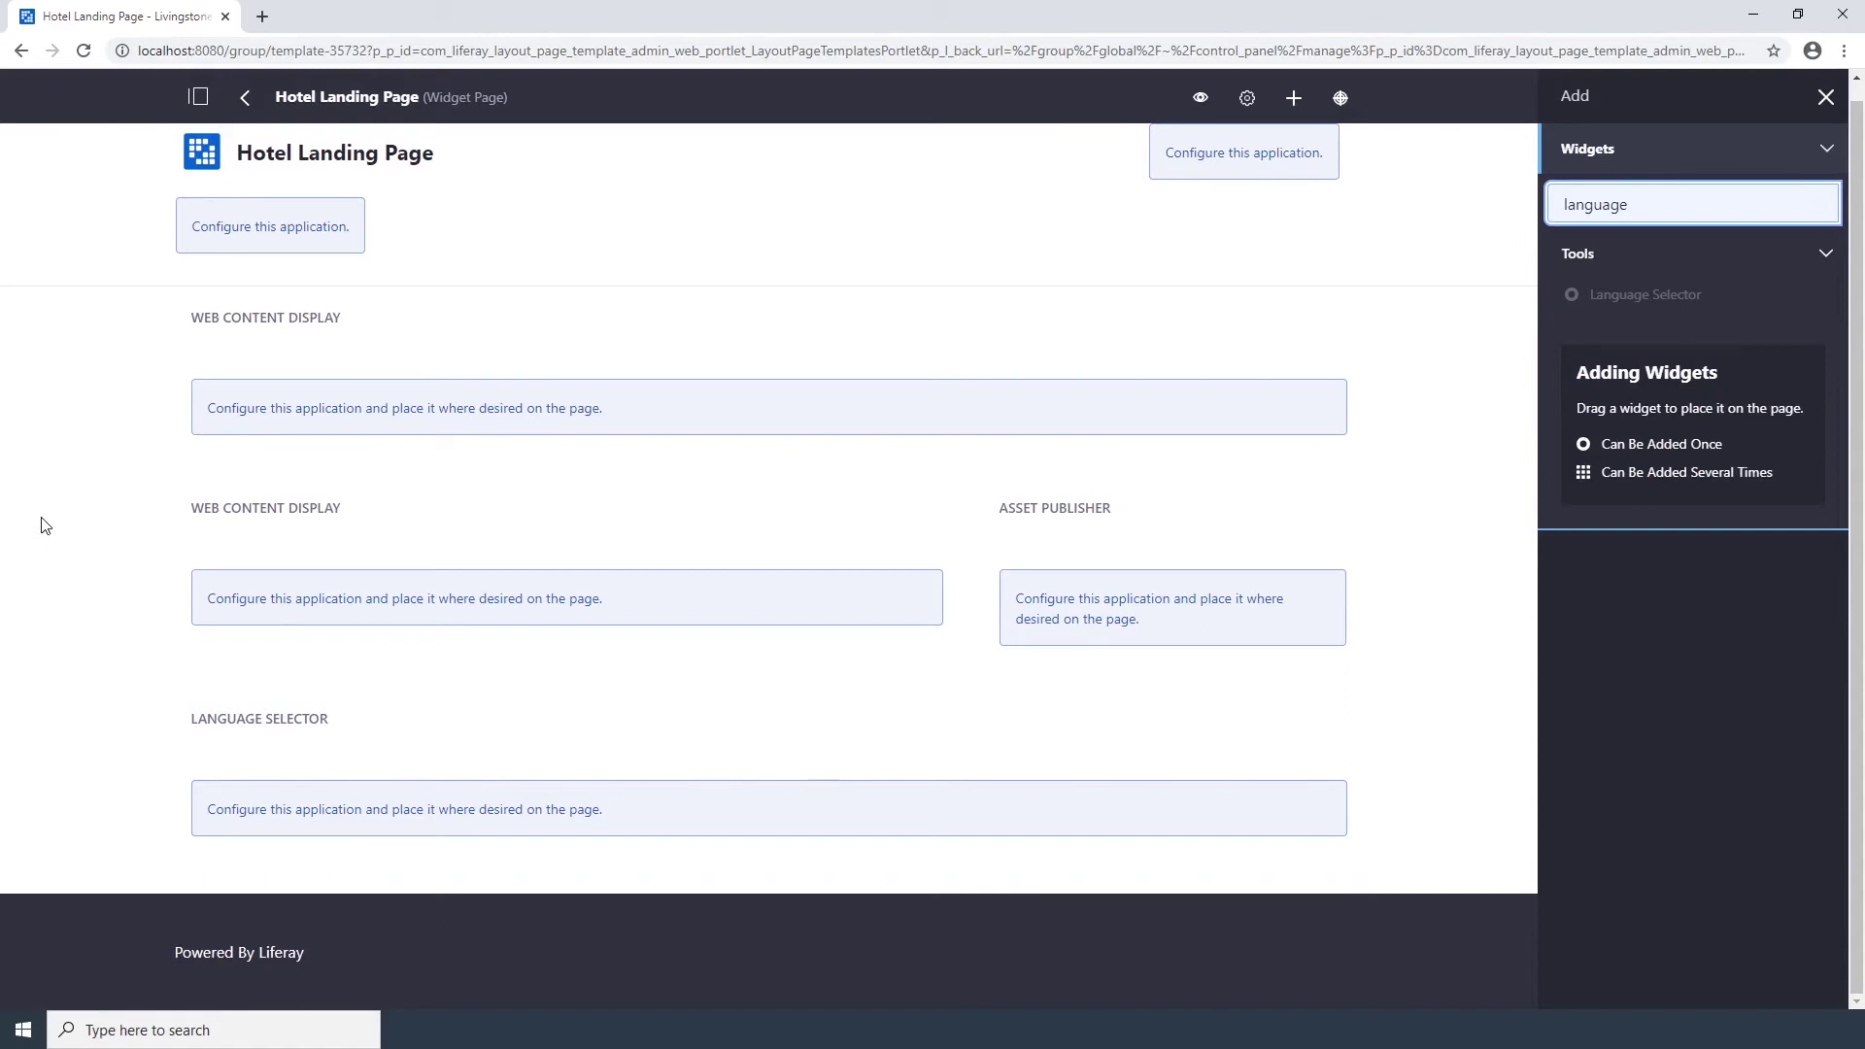
pyautogui.click(249, 107)
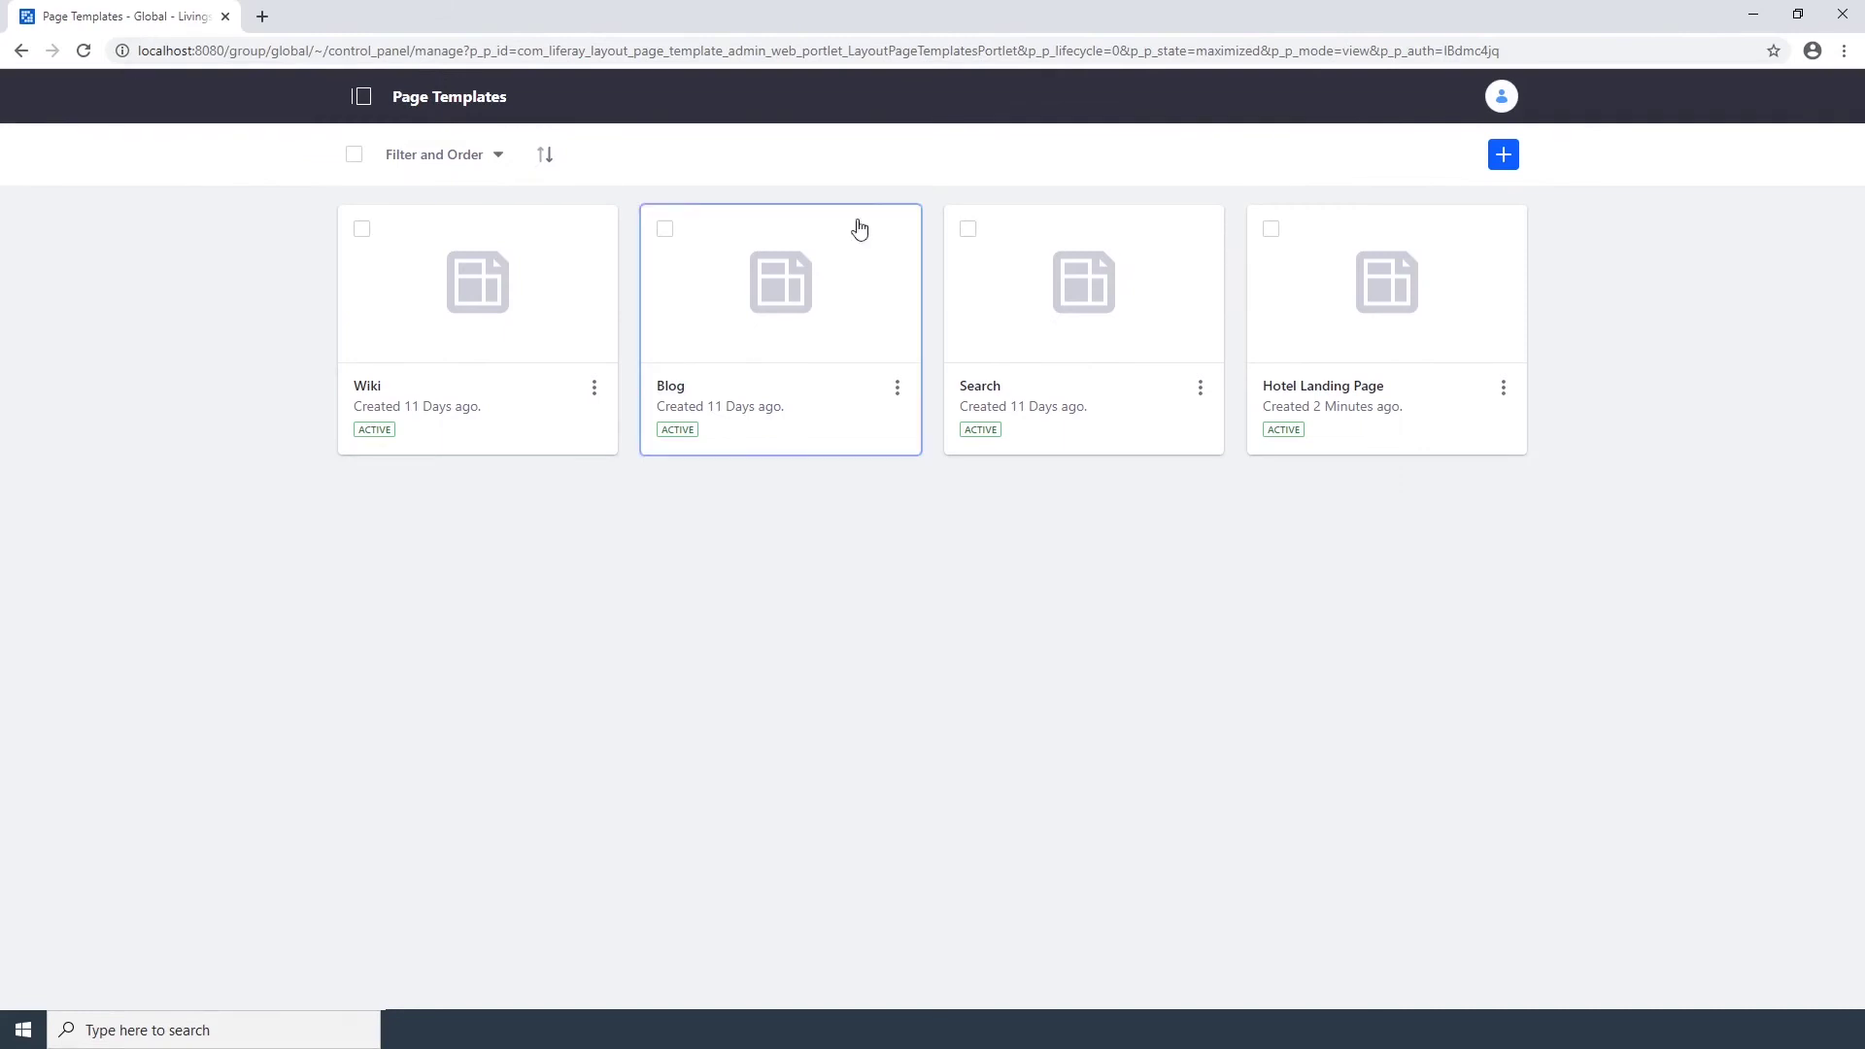
# - Create 'Asset Publisher Page' described as 'A widget page for displaying a specific type of content'
pyautogui.click(1504, 155)
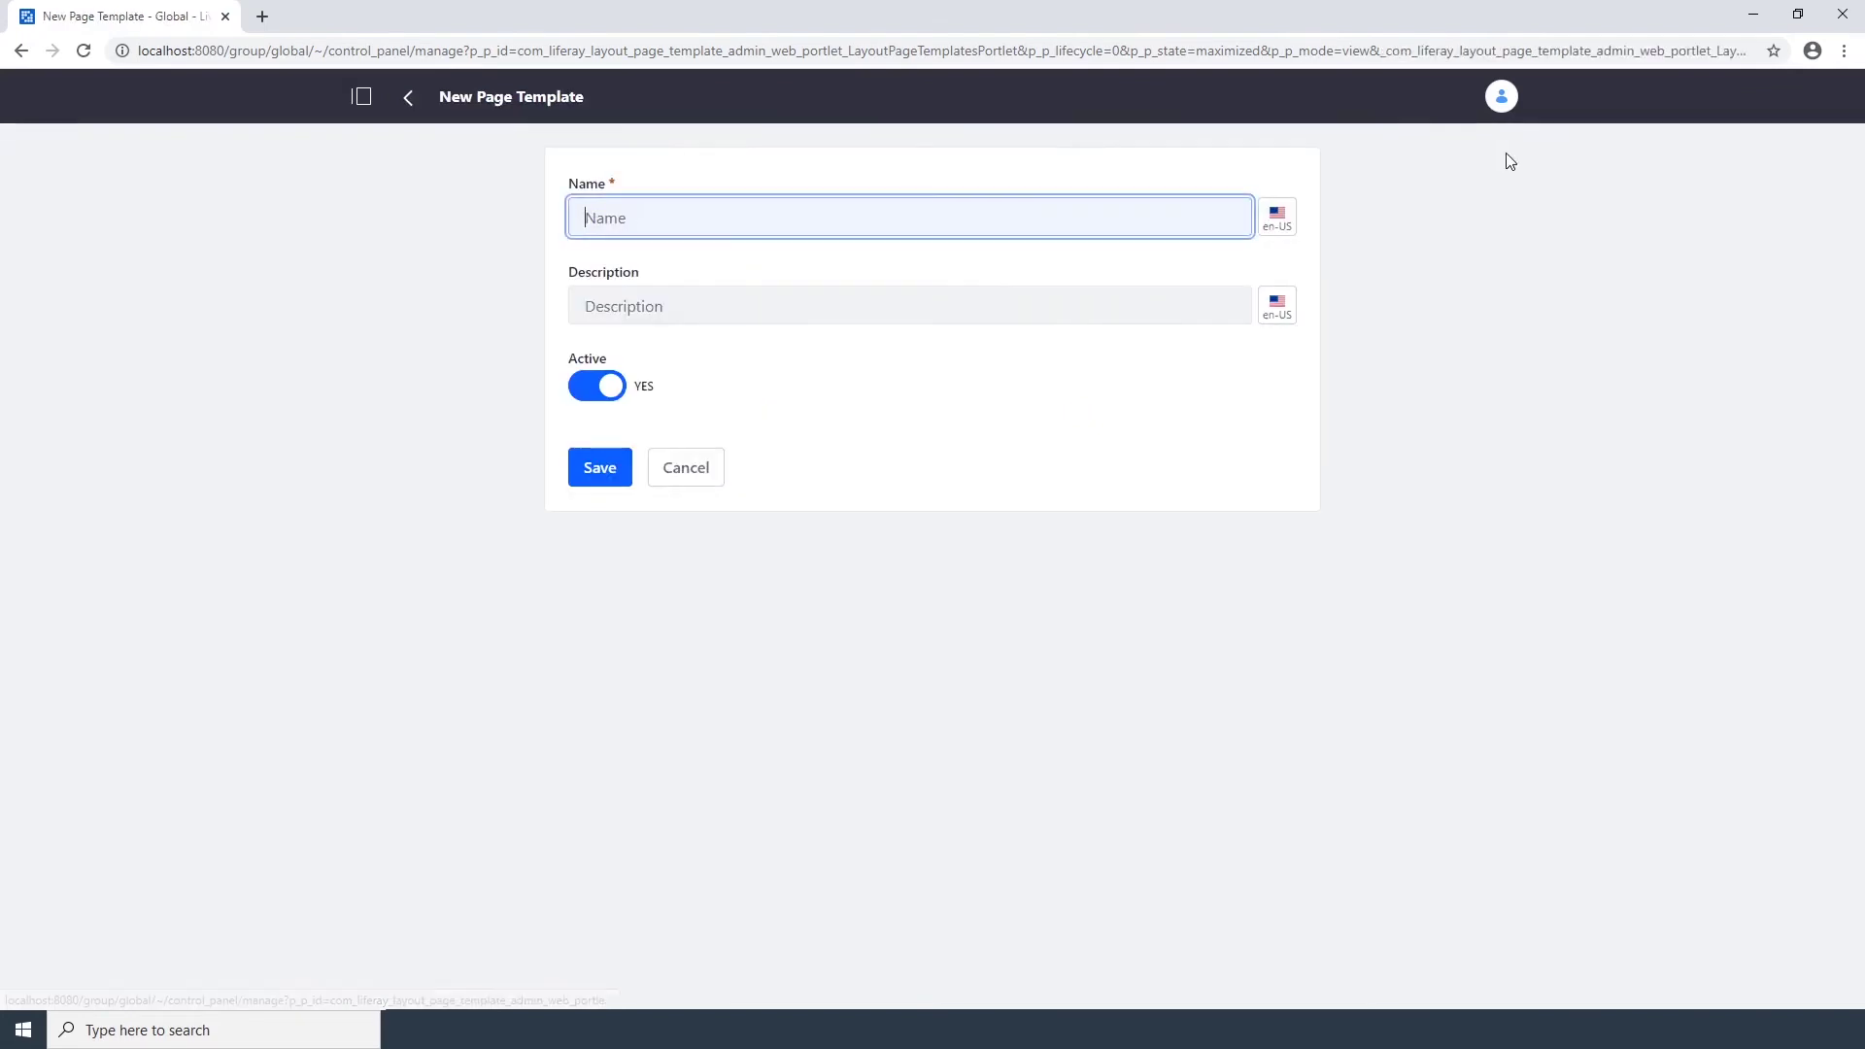
pyautogui.write('Asset Publisher Page')
pyautogui.press('Tab')
pyautogui.write('A w')
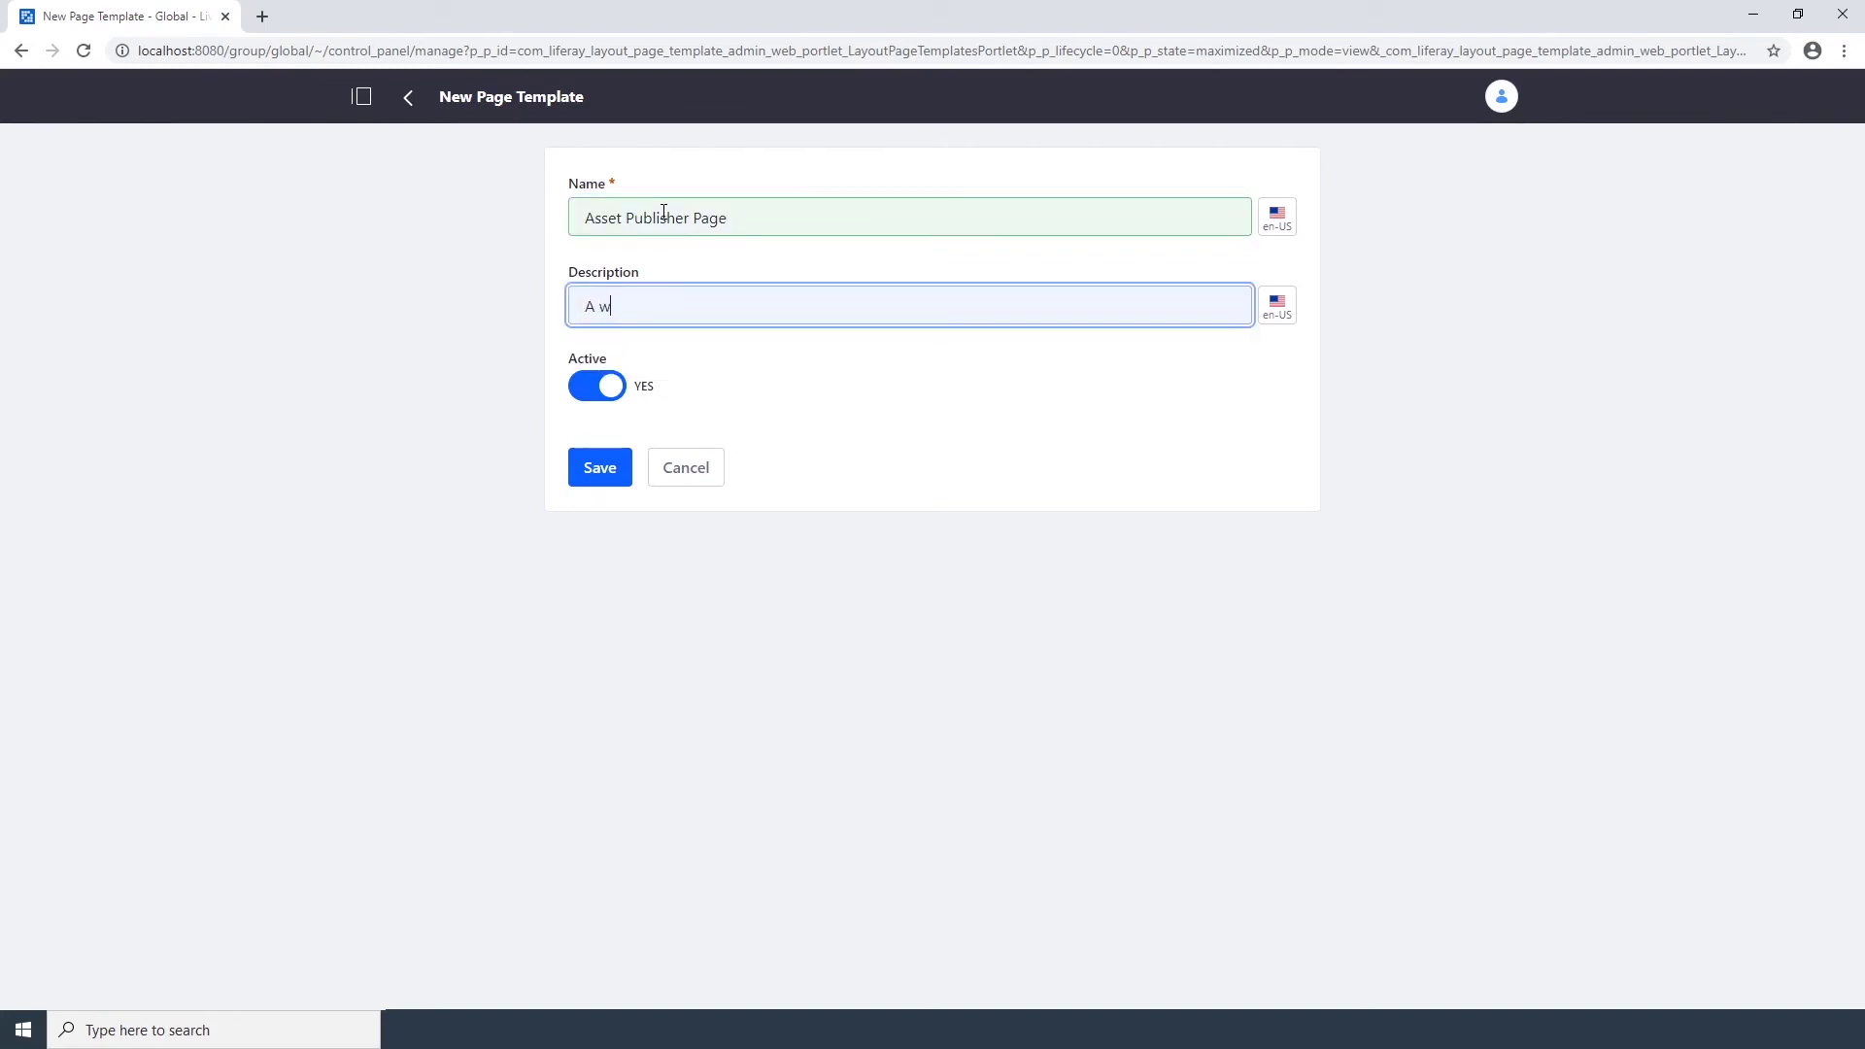
pyautogui.write('idget page for displaying a specific type of cont')
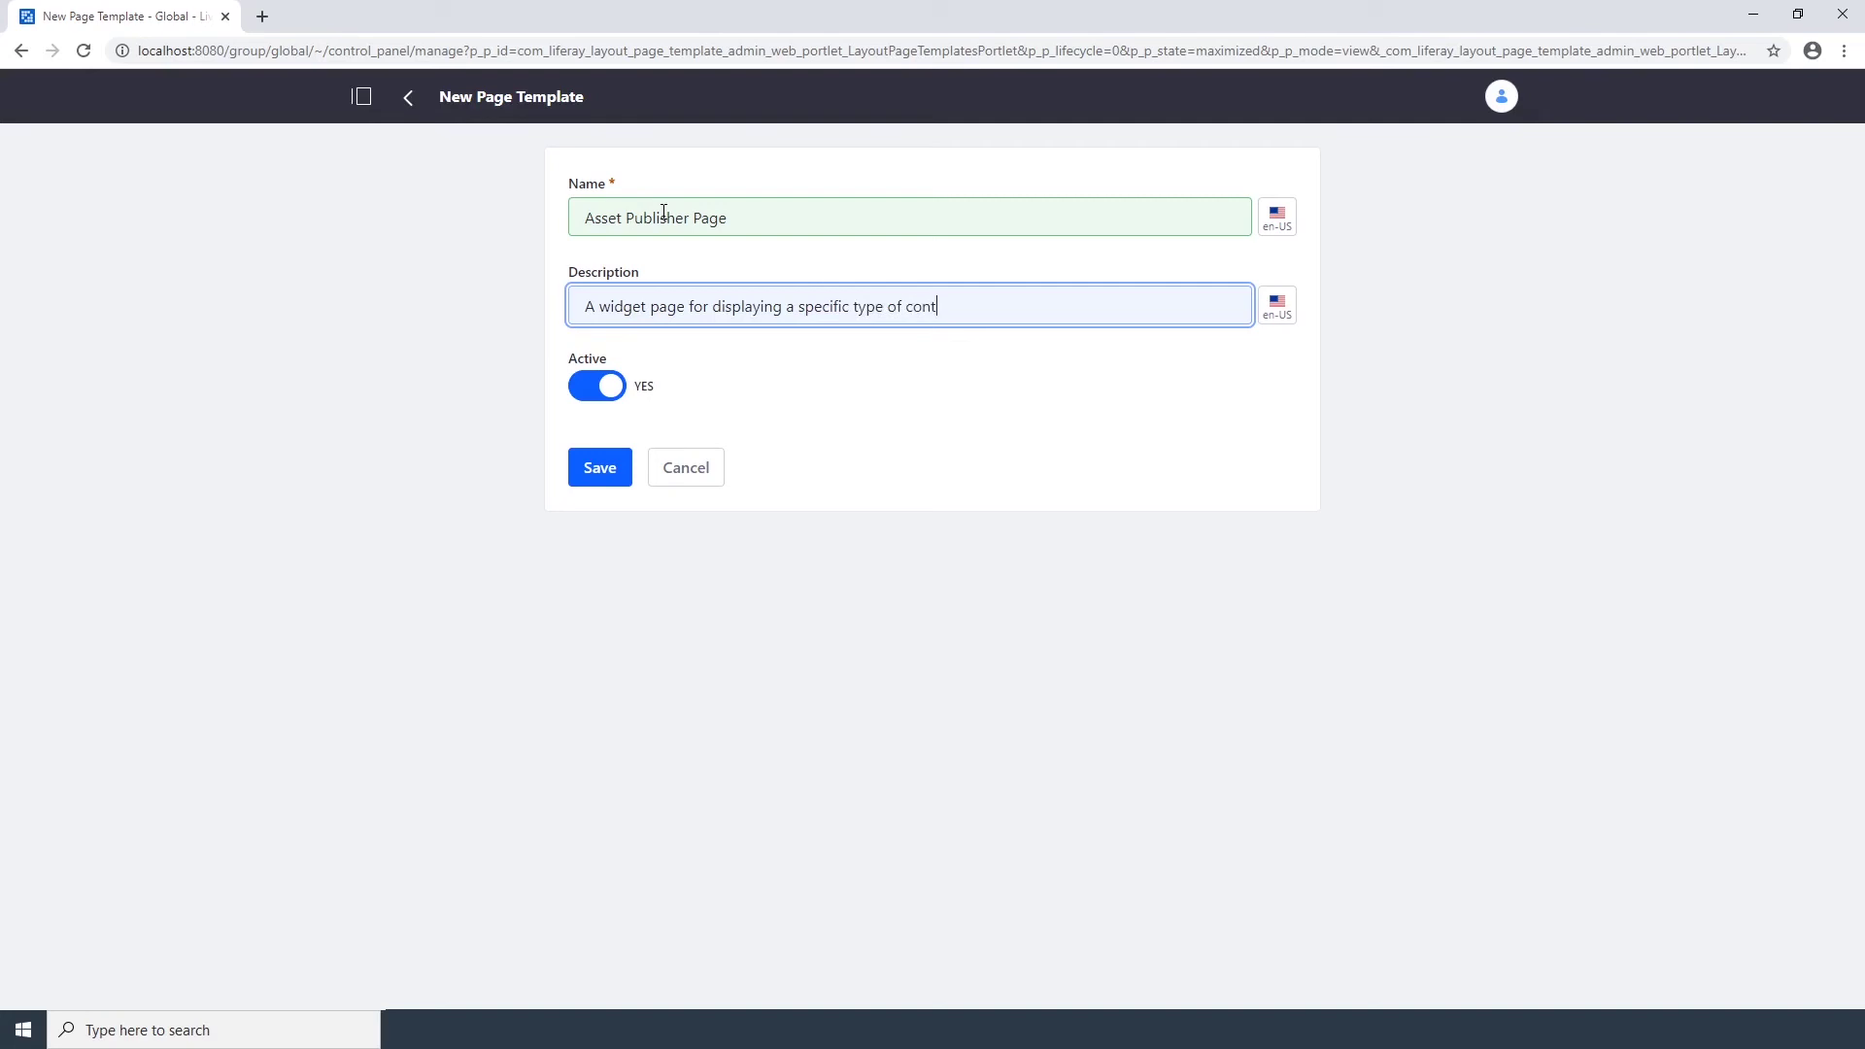
pyautogui.write('ent')
pyautogui.click(608, 467)
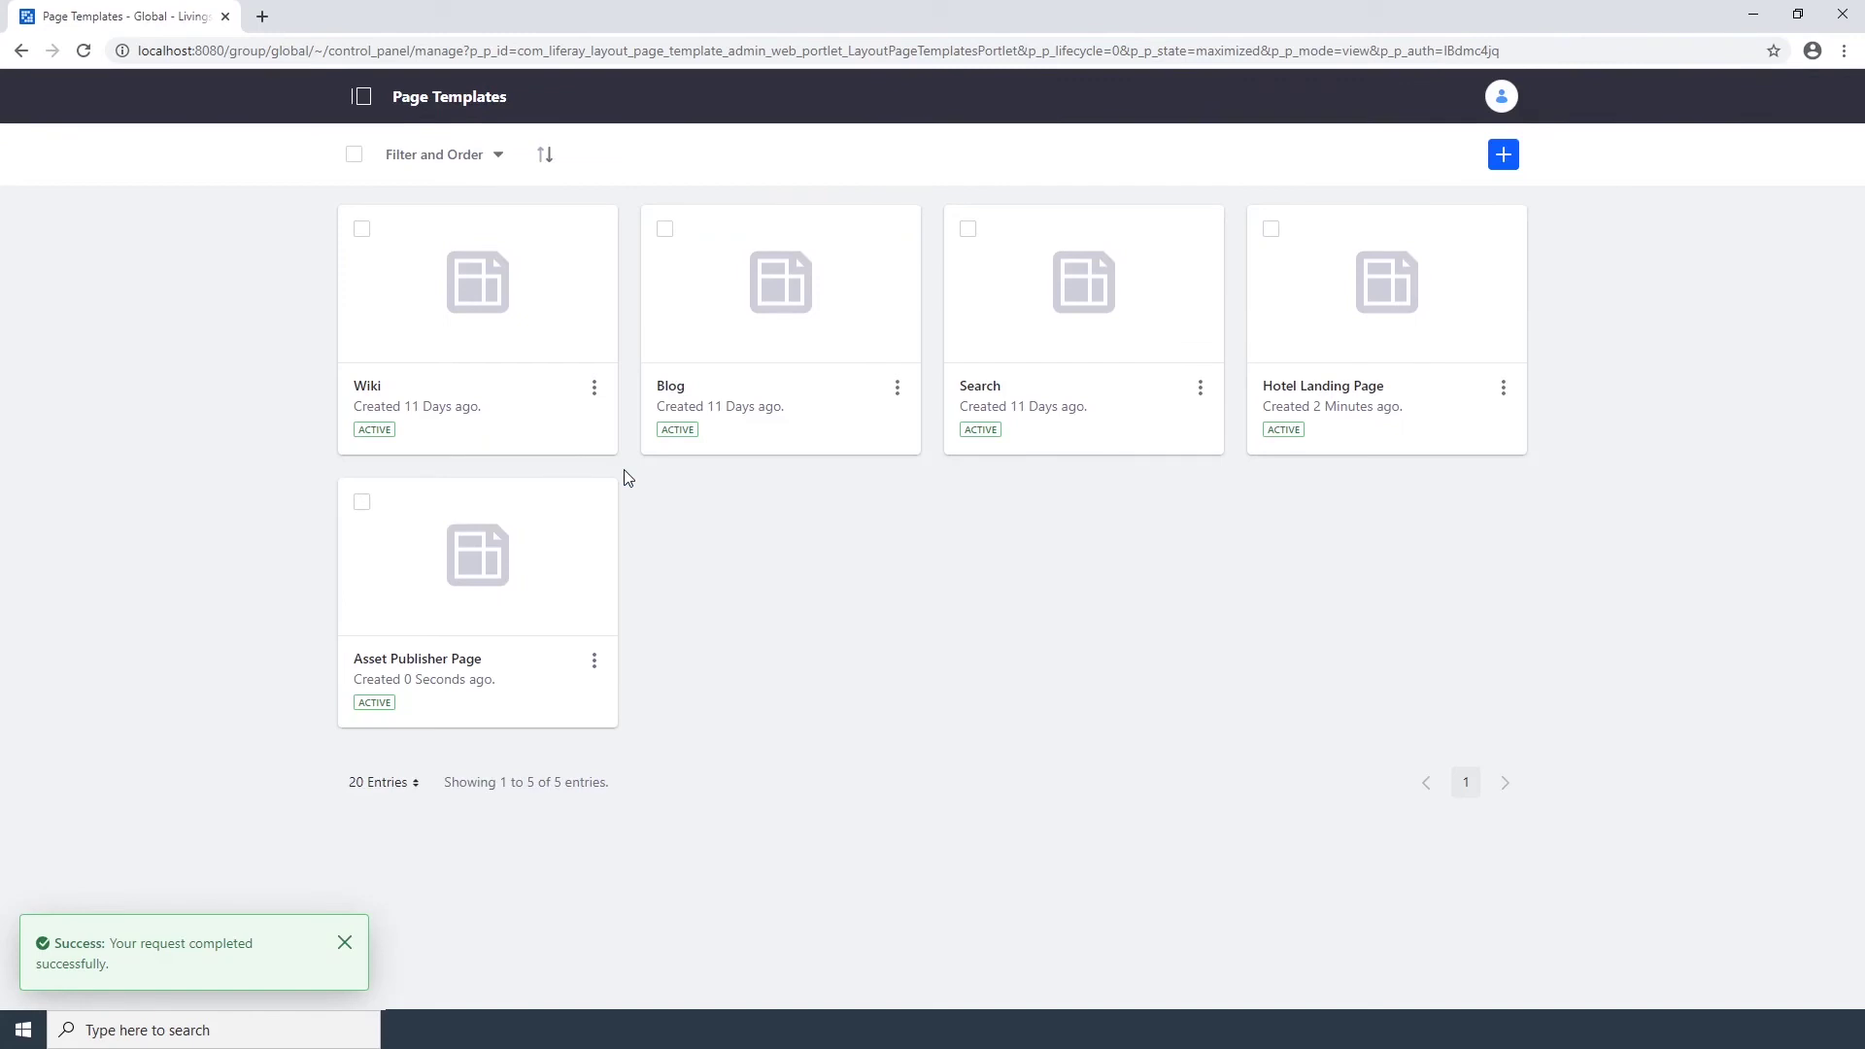
pyautogui.click(448, 668)
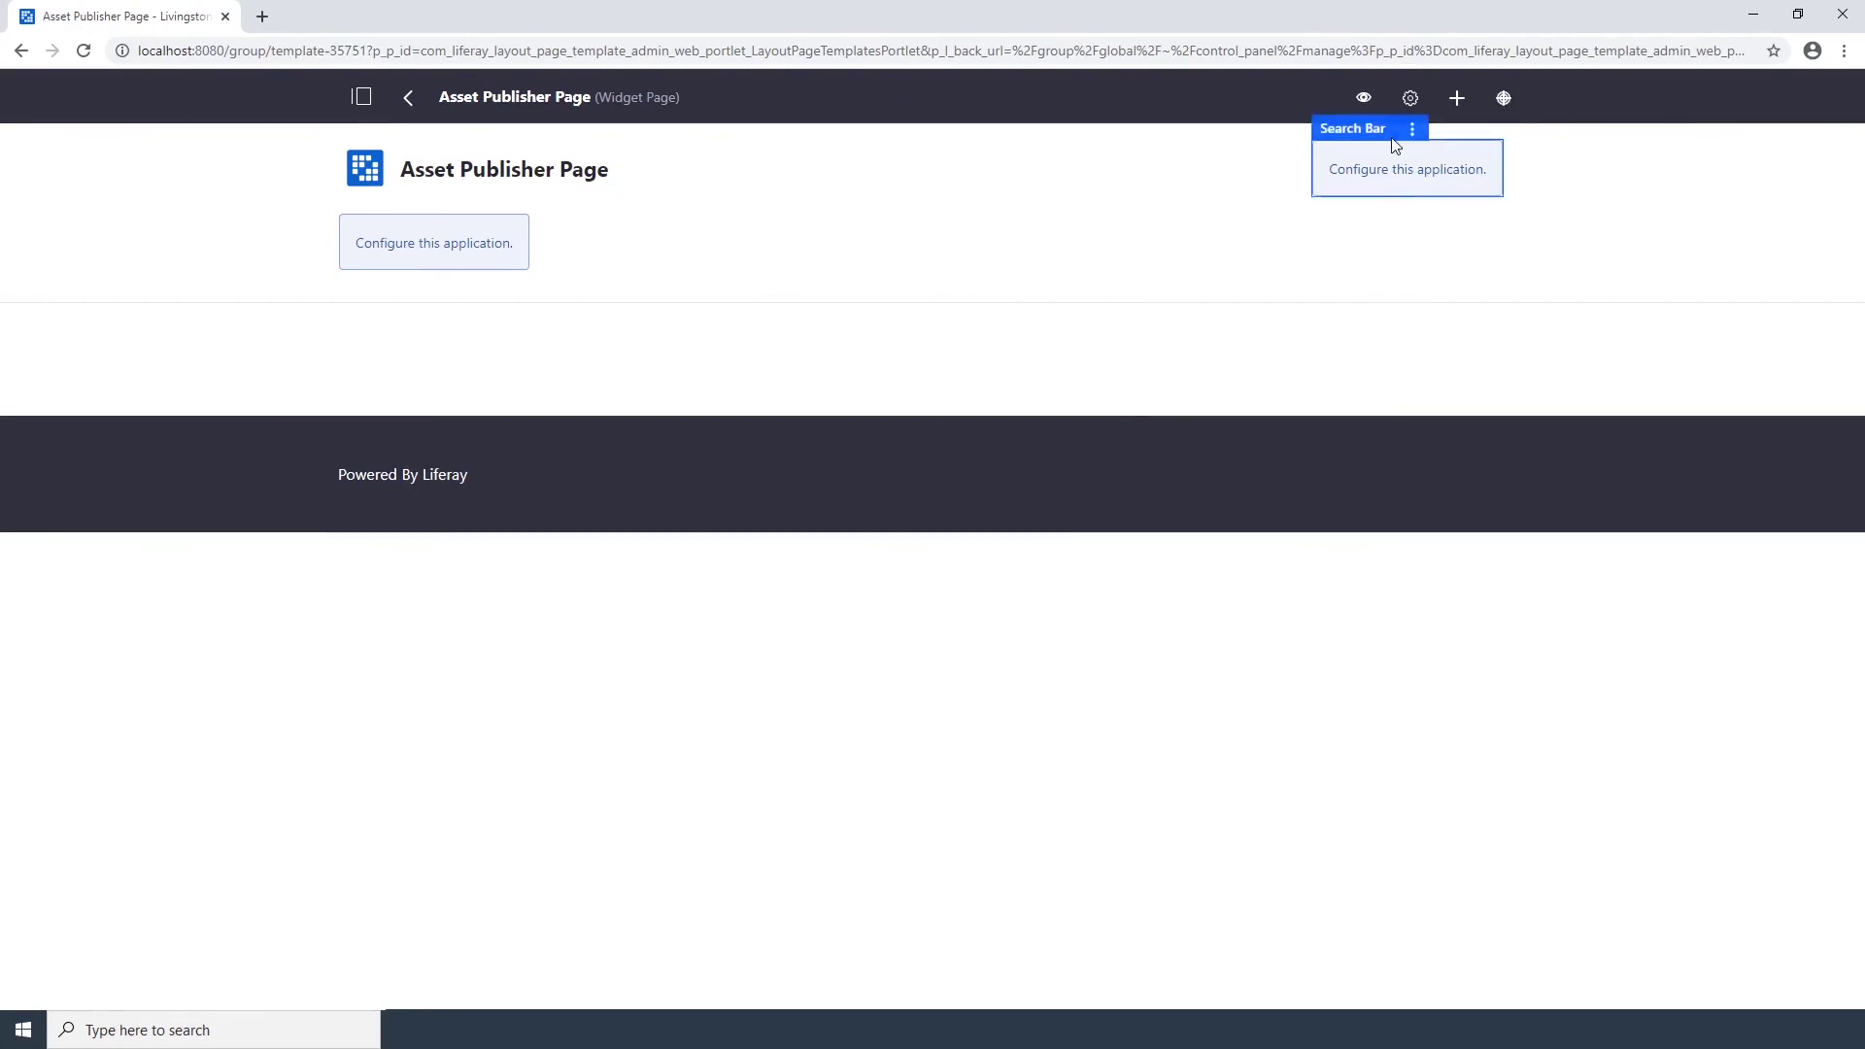
# - Switch the Asset Publisher Page template to a 1 Column layout and save it
pyautogui.click(1411, 101)
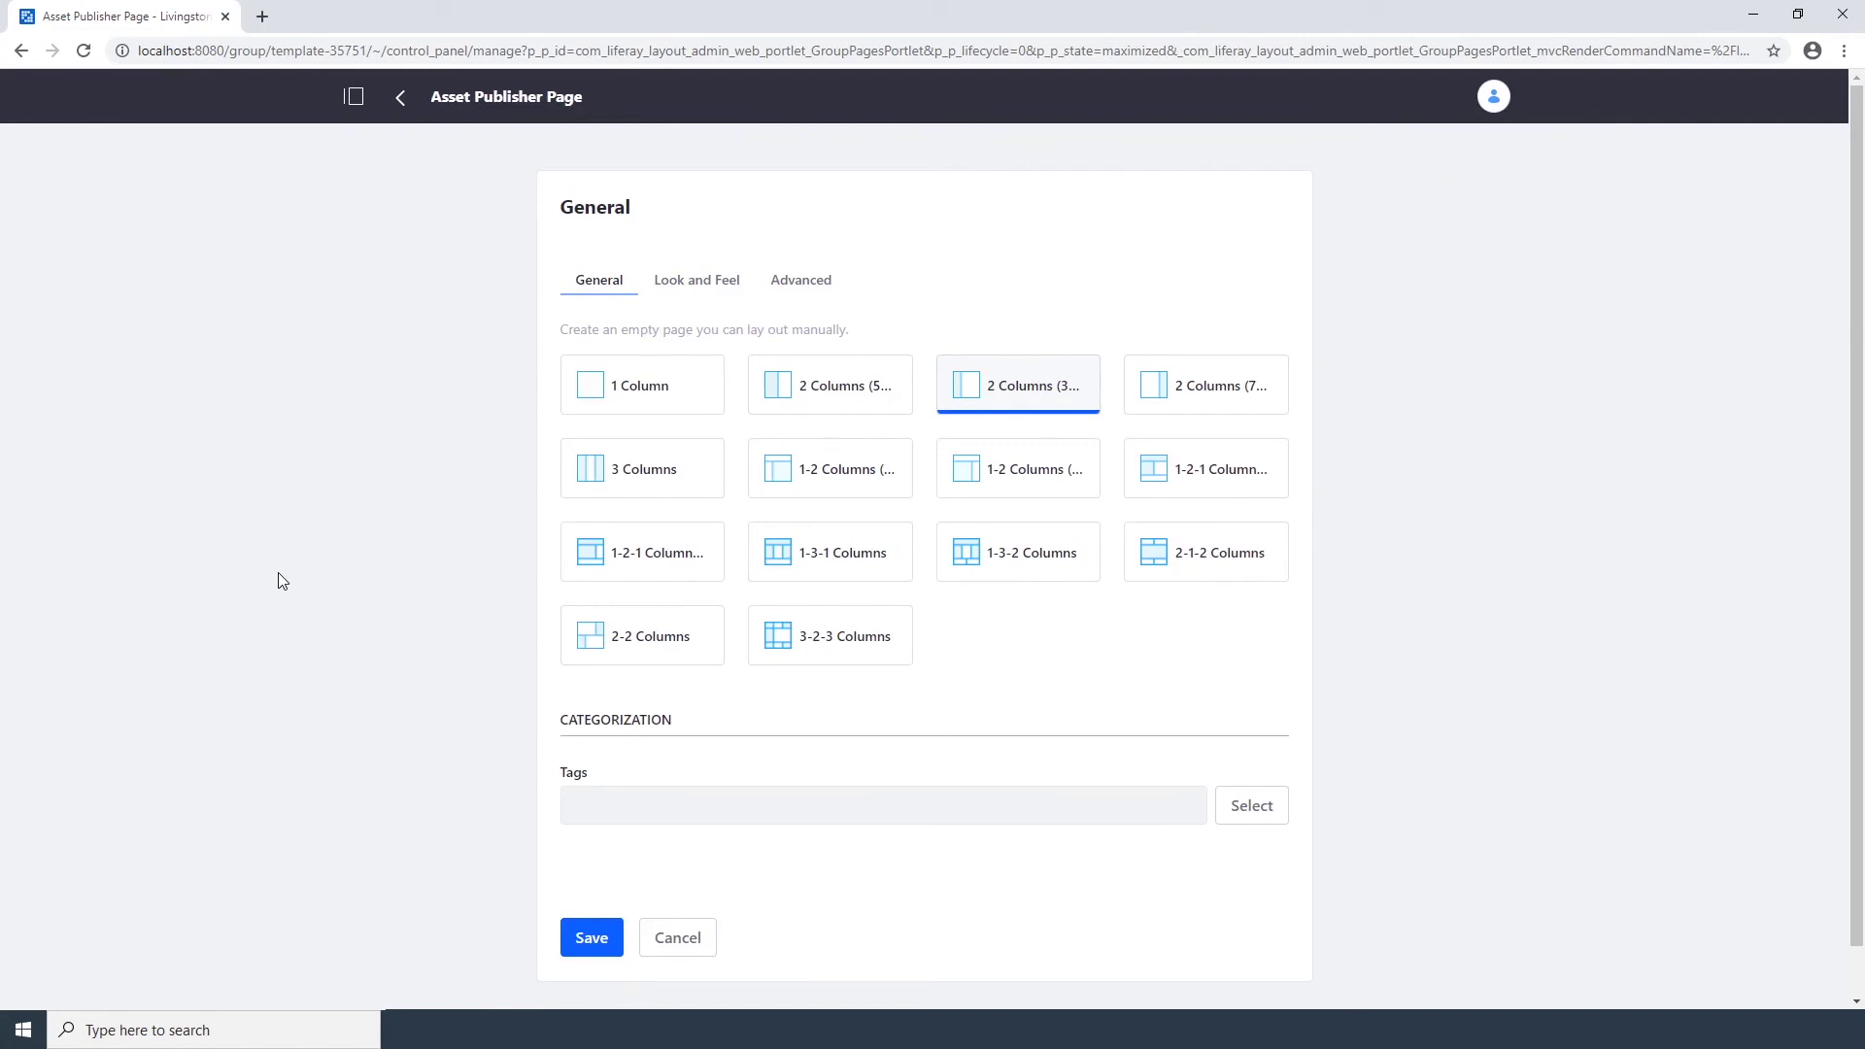
pyautogui.click(614, 387)
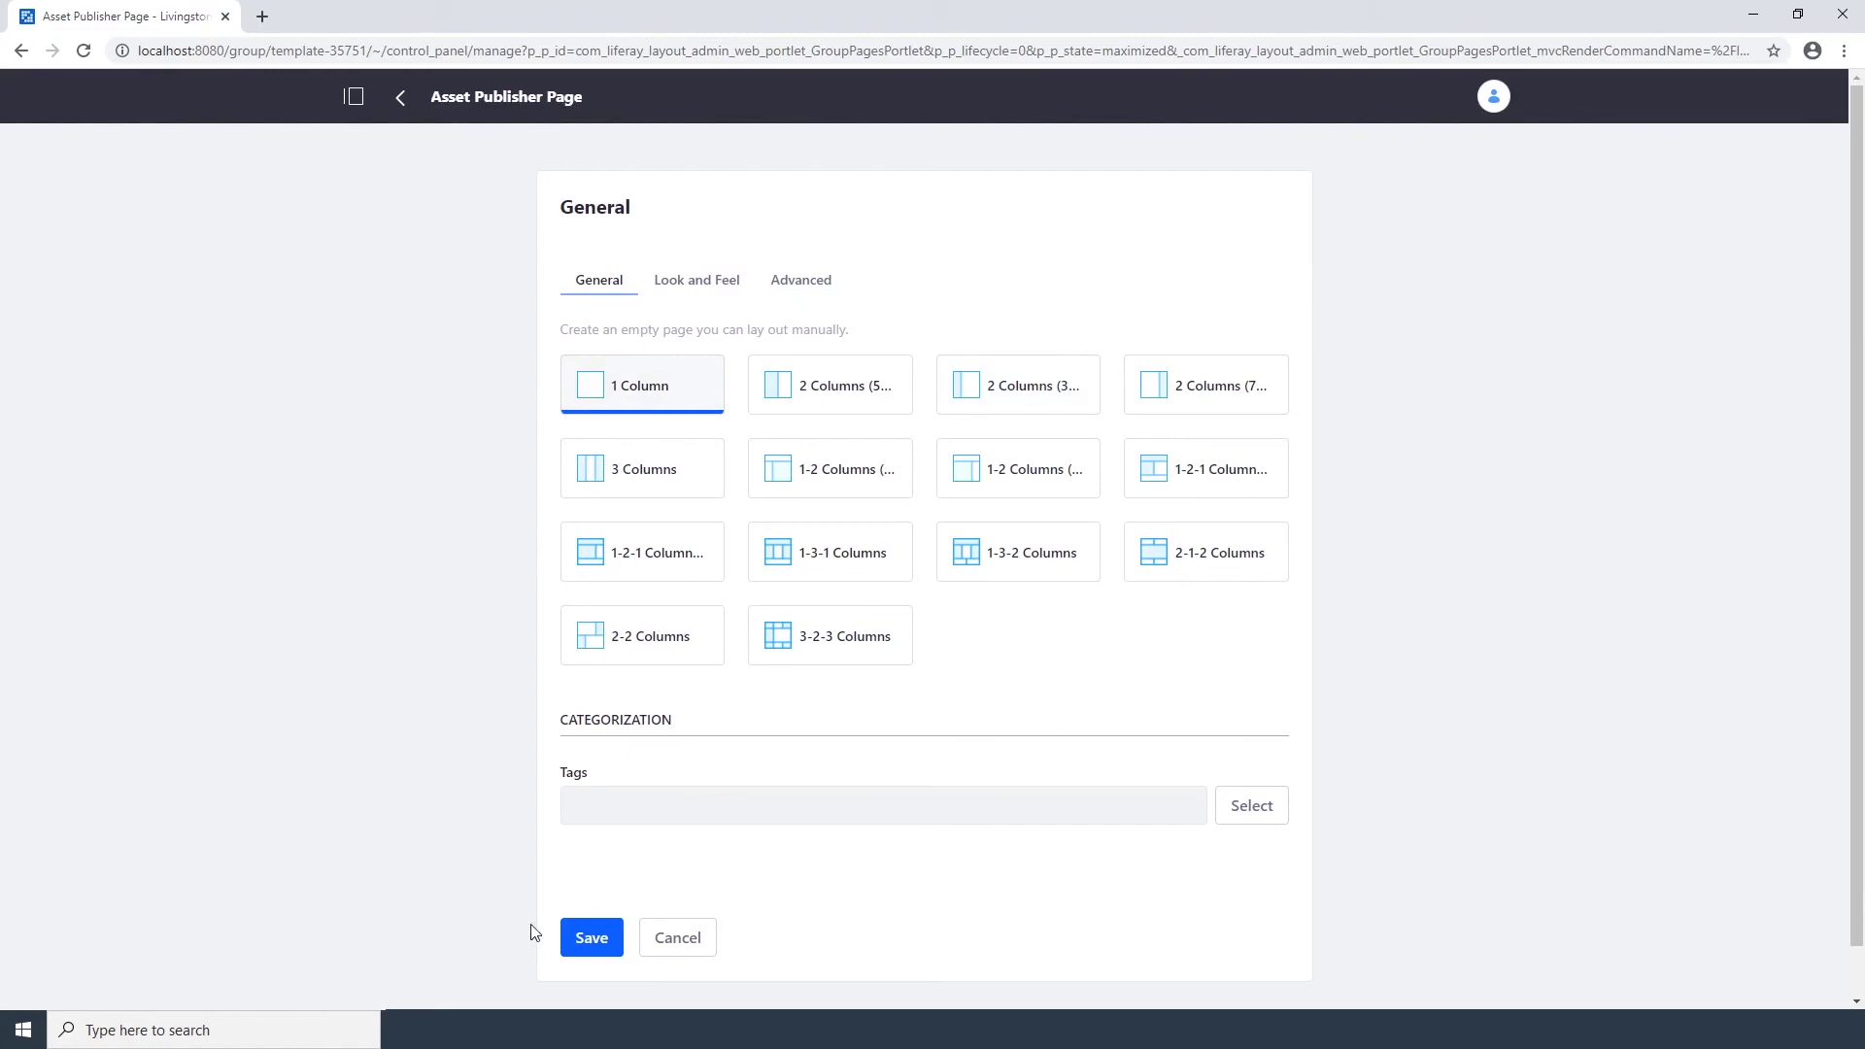
pyautogui.click(583, 938)
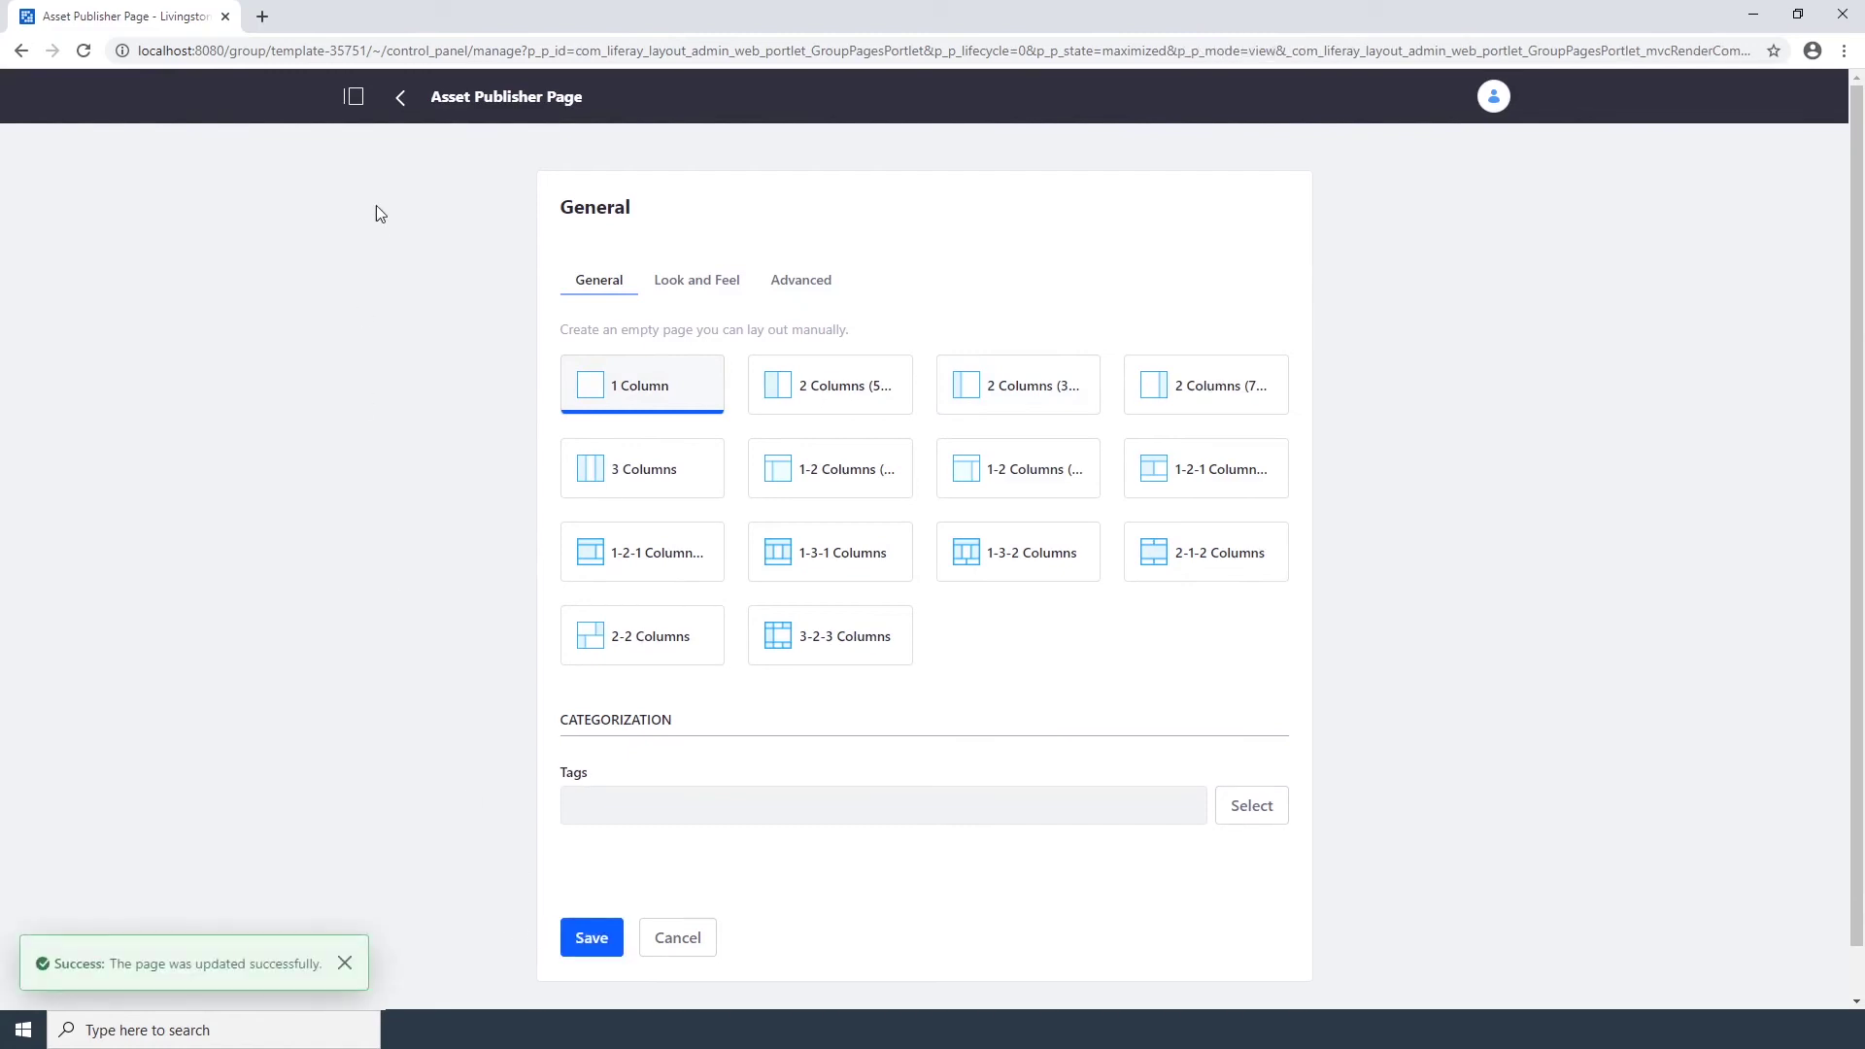
pyautogui.click(403, 101)
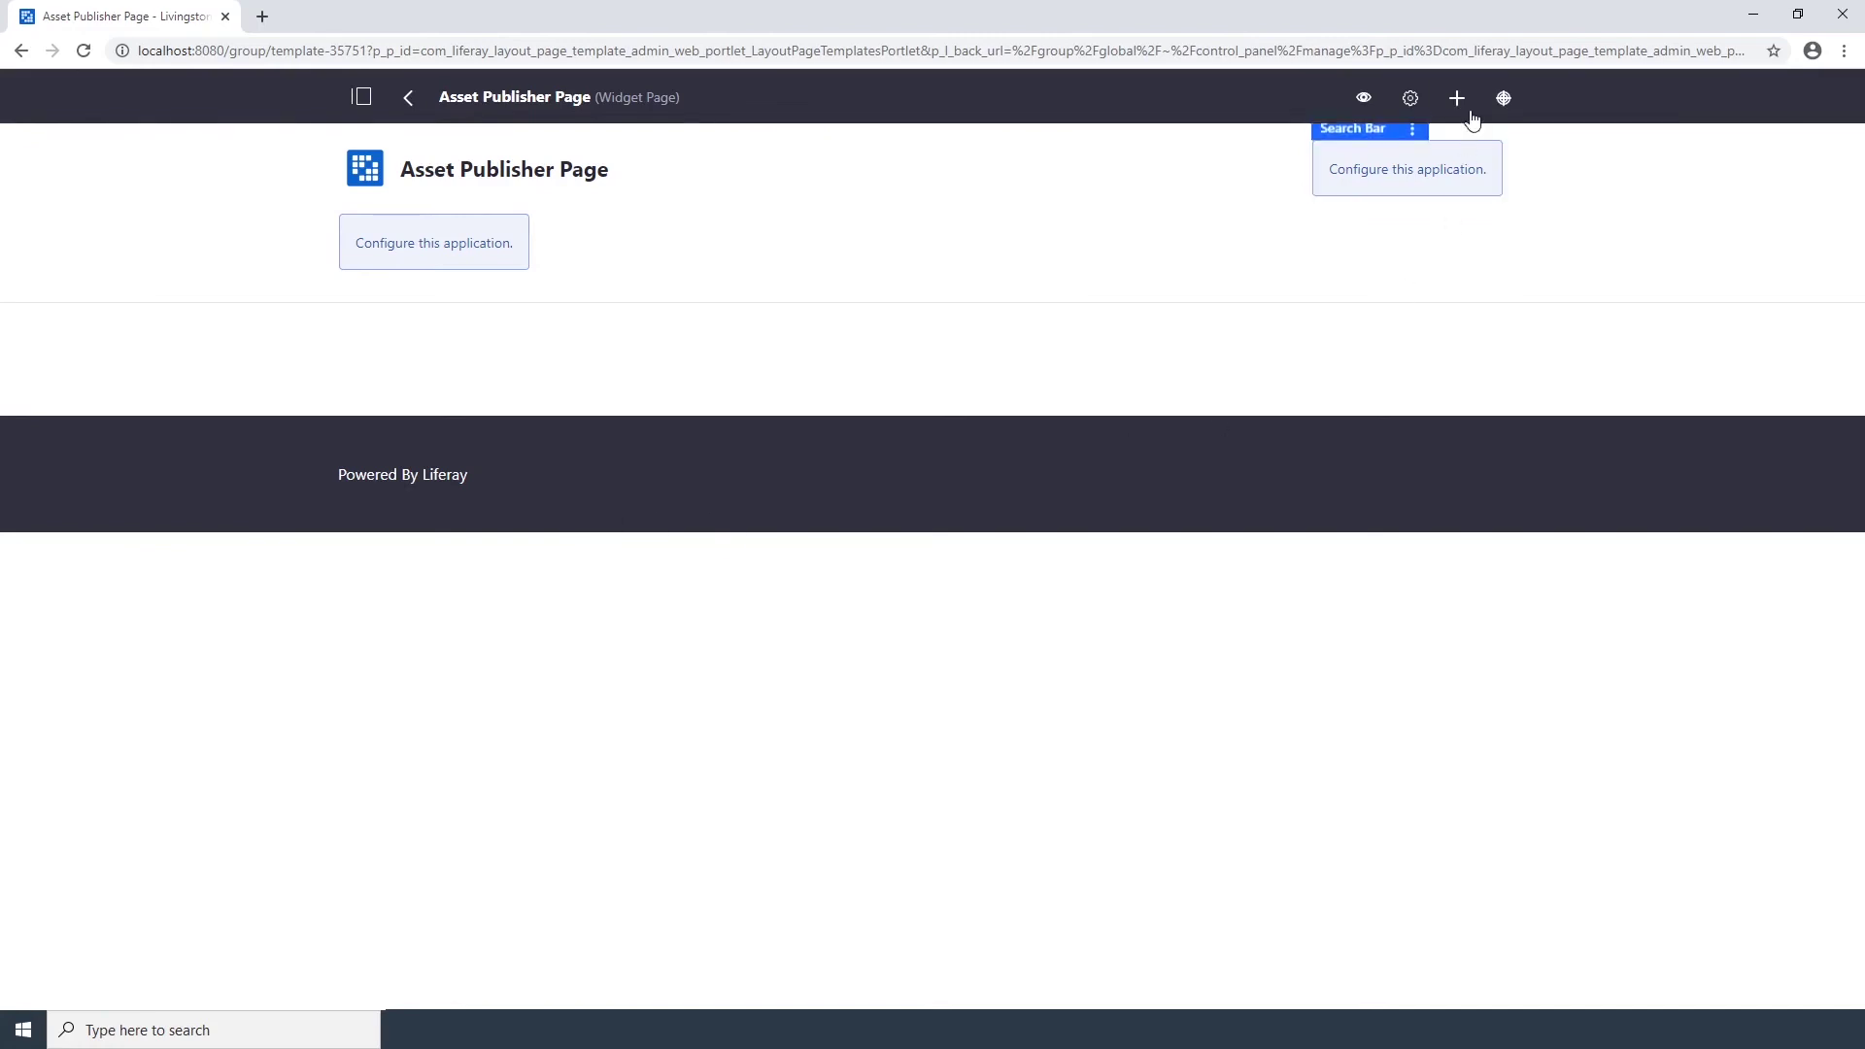
# - Place an Asset Publisher widget on the Asset Publisher Page template, then go back to templates
pyautogui.click(1465, 105)
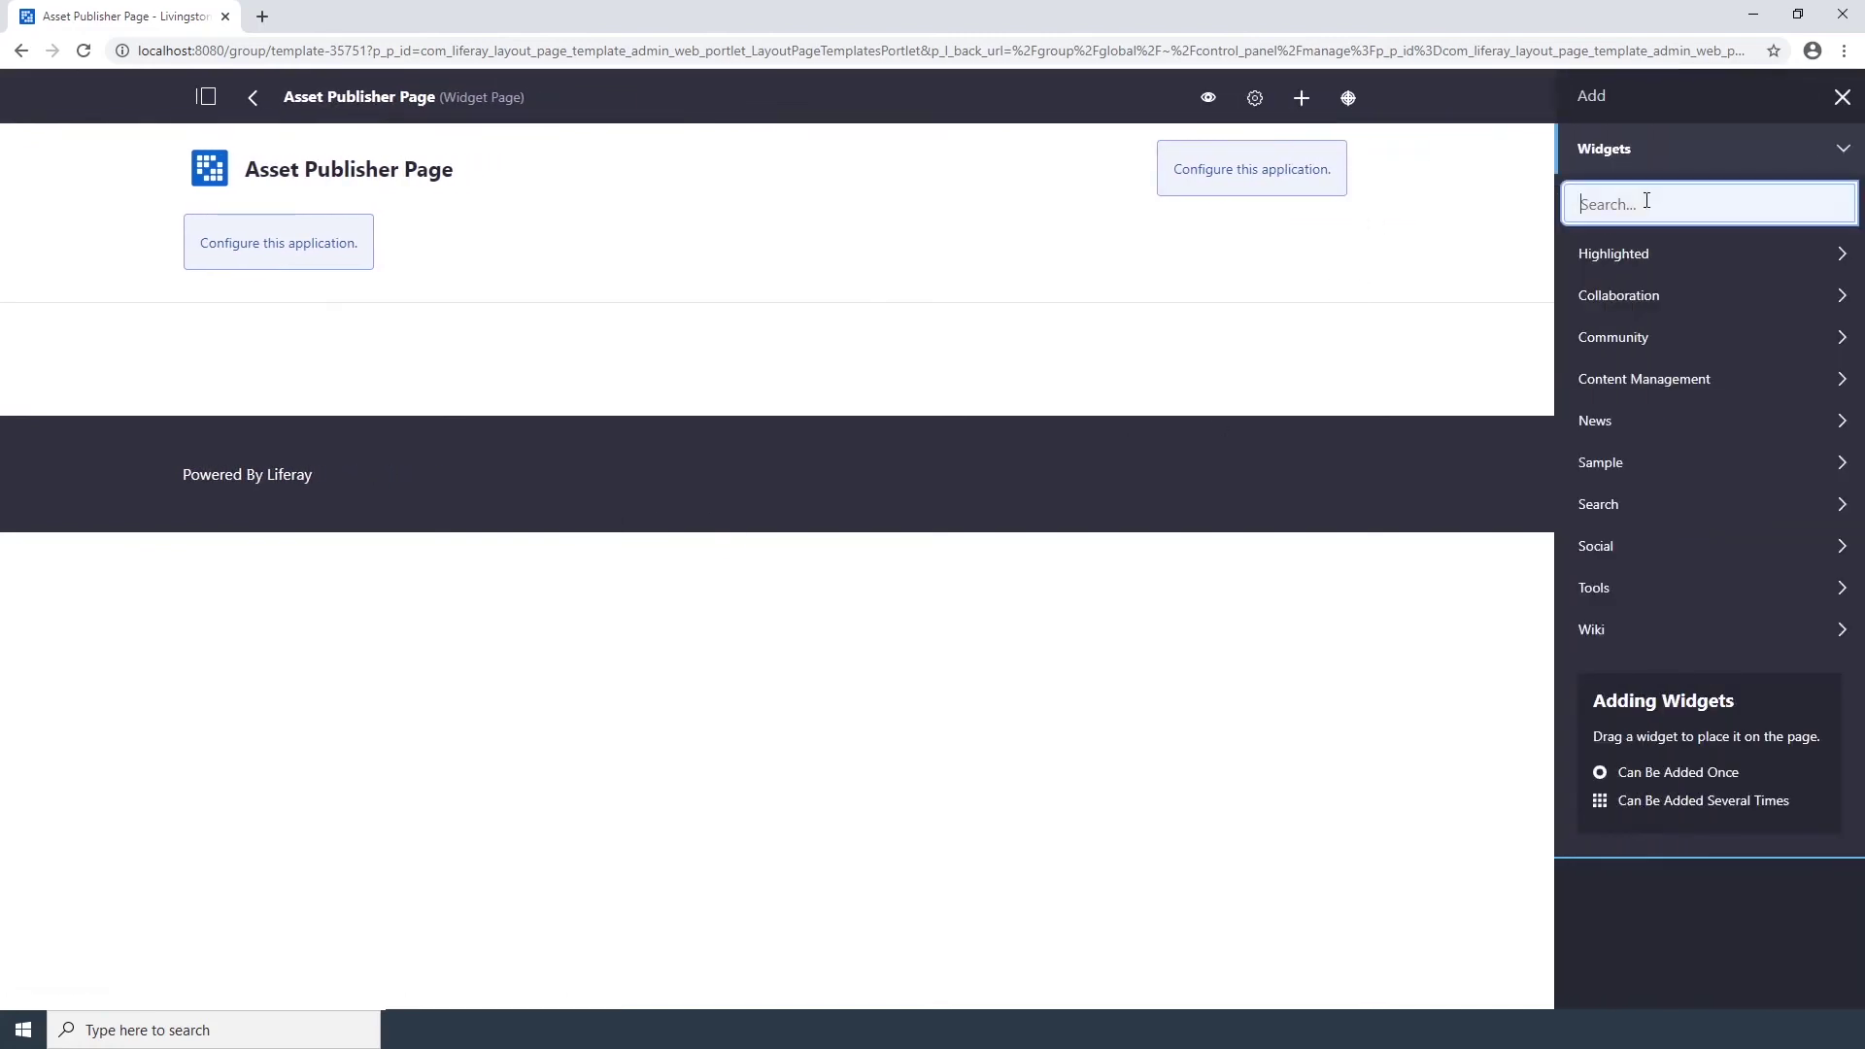
pyautogui.write('asset')
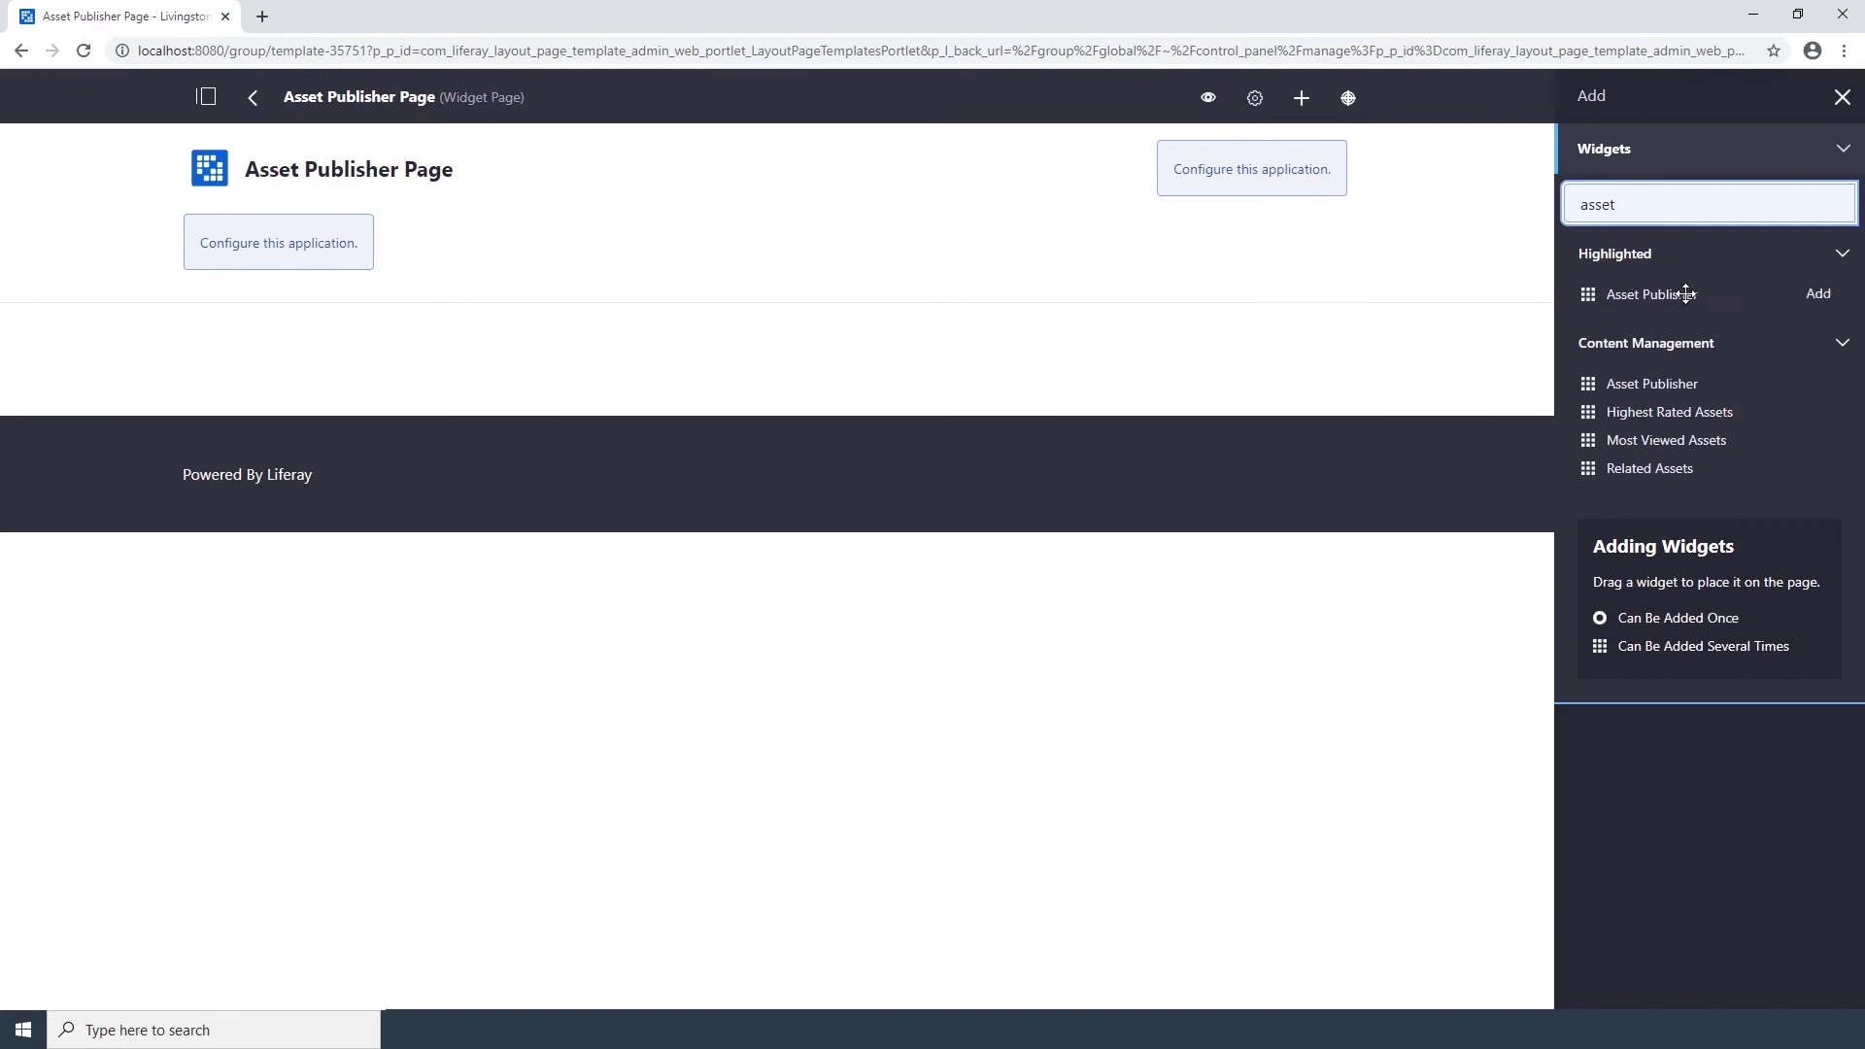
pyautogui.moveTo(1686, 293); pyautogui.dragTo(910, 339)
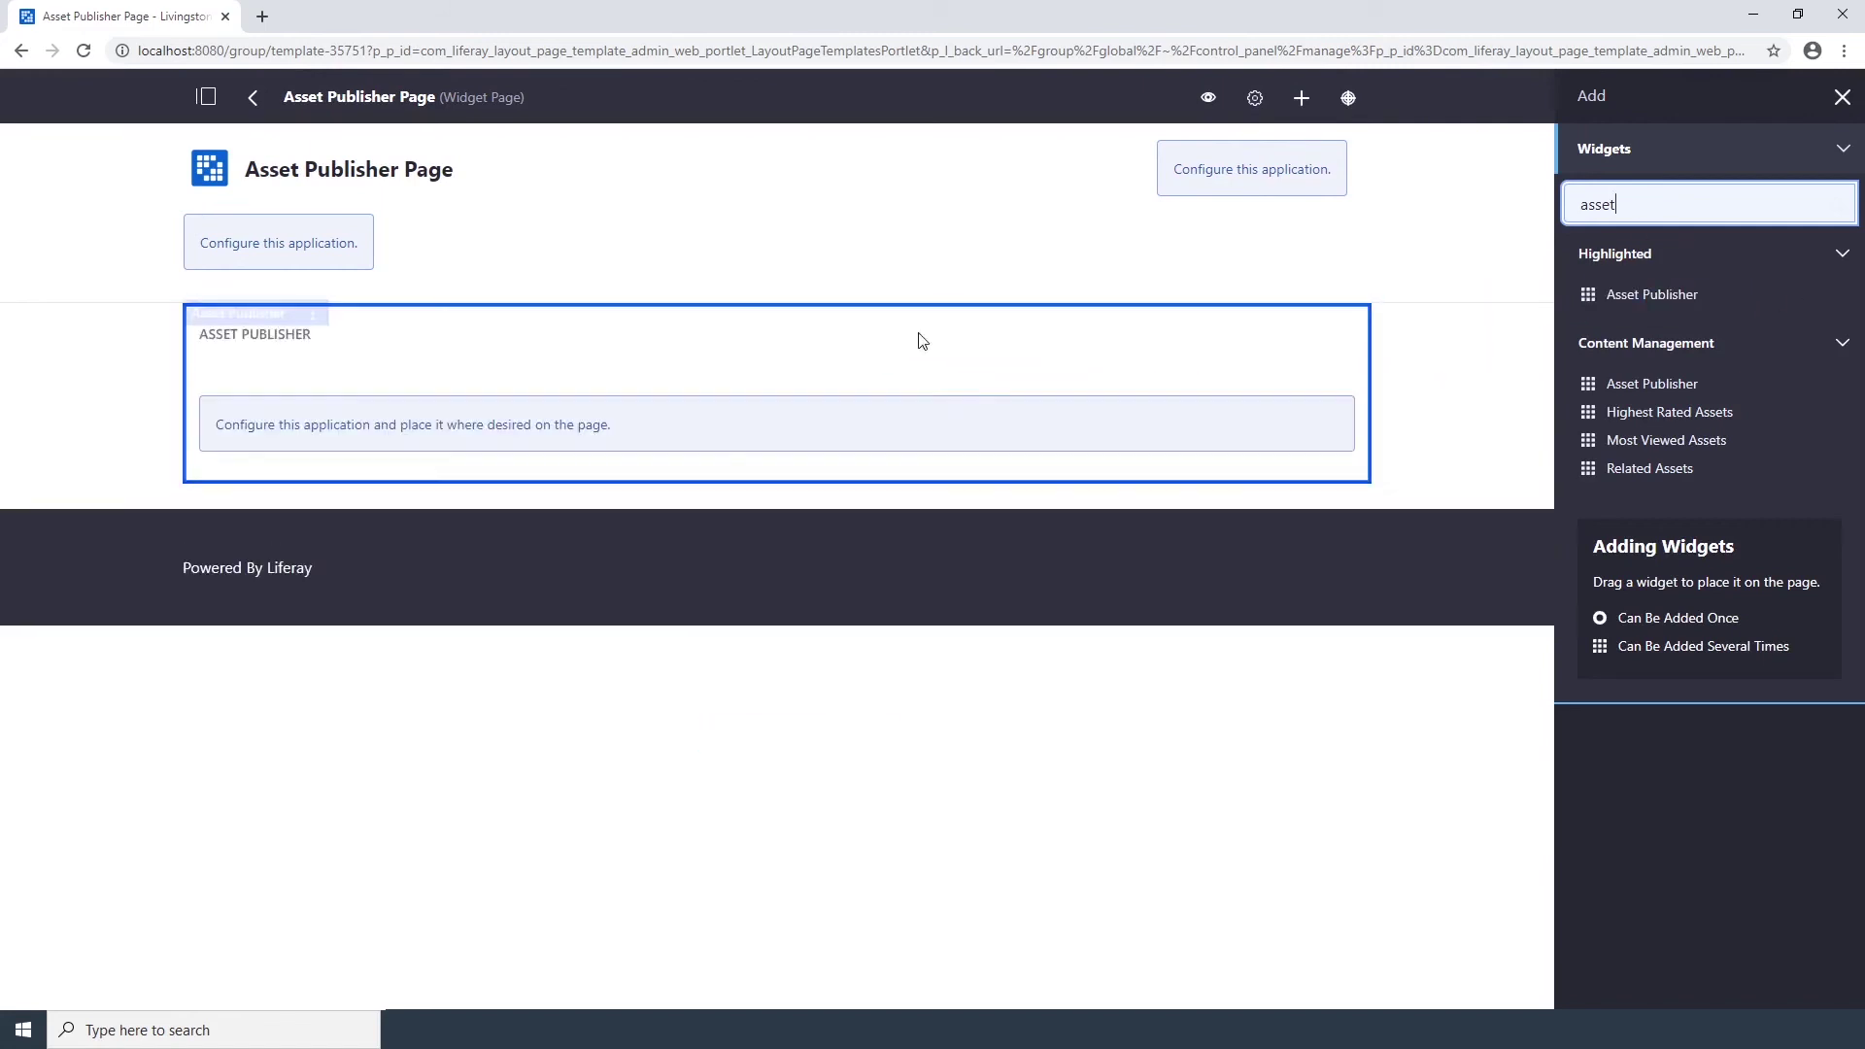
pyautogui.click(255, 98)
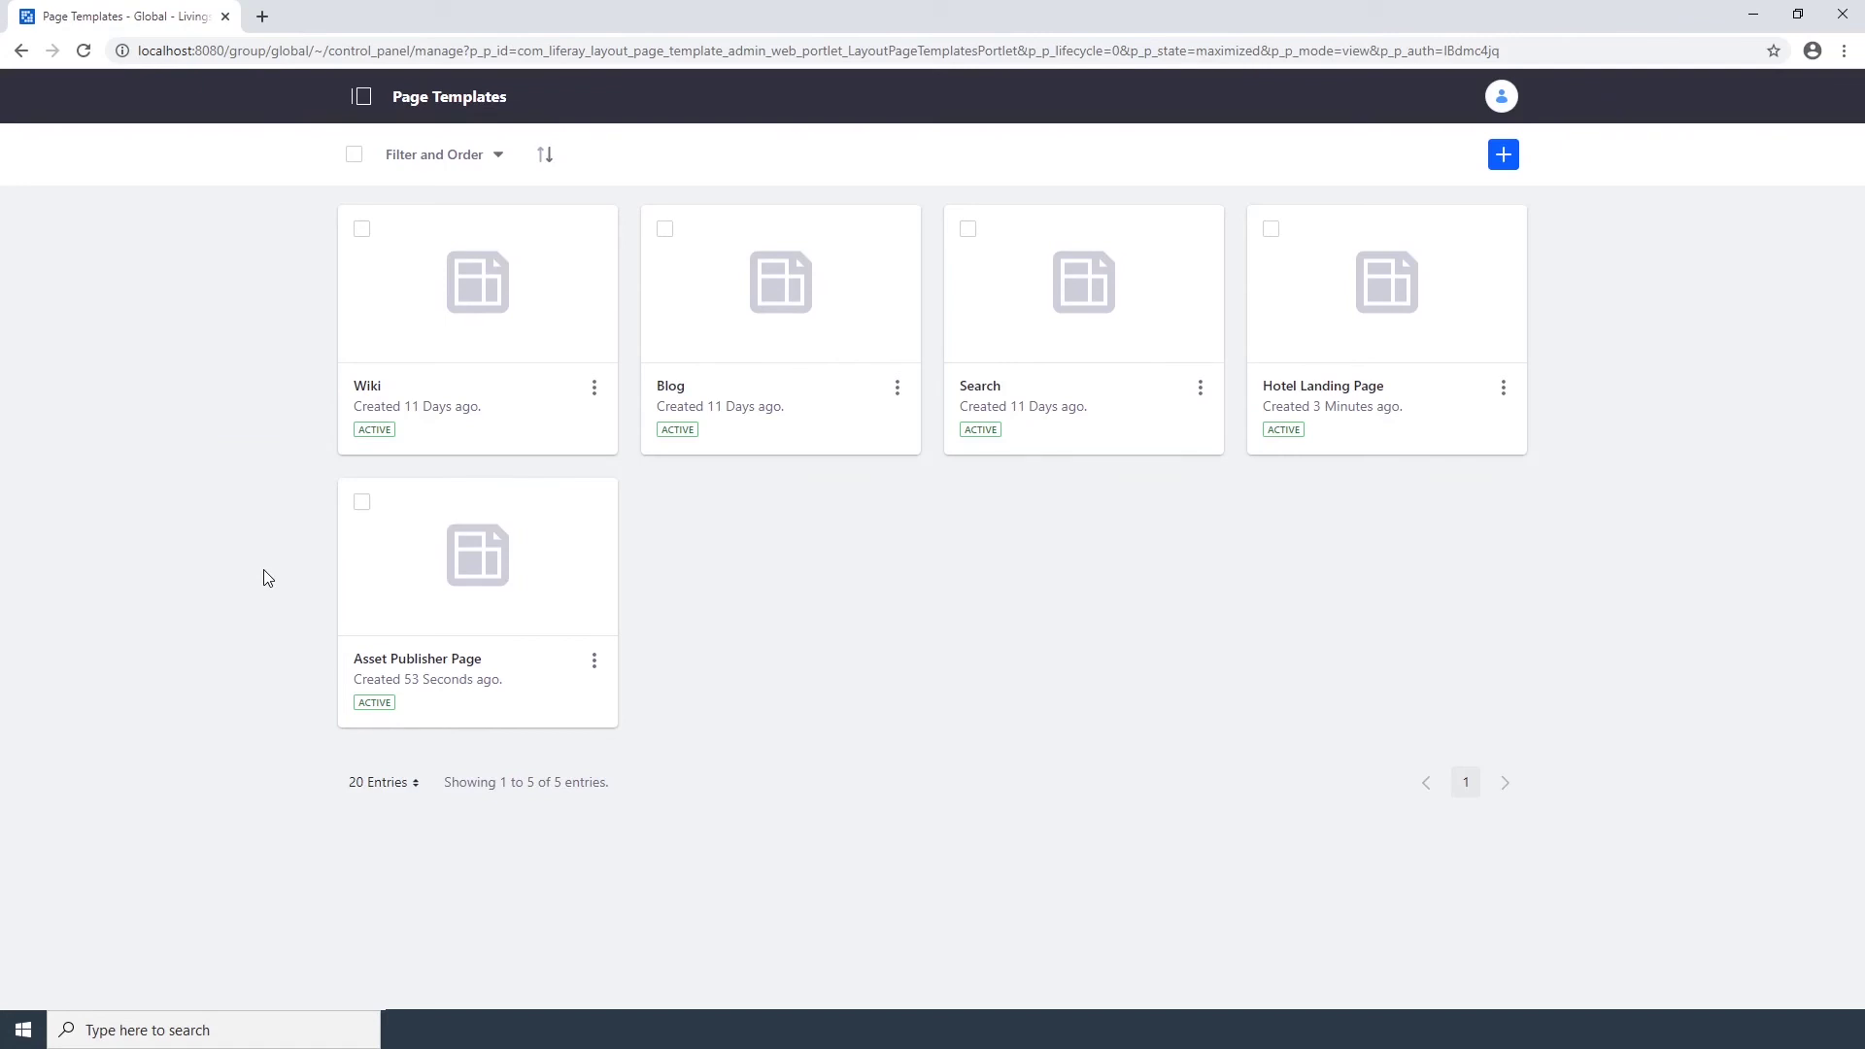
# - Switch to the Livingstone Hotels and Resorts site and open Site Builder > Pages
pyautogui.click(364, 84)
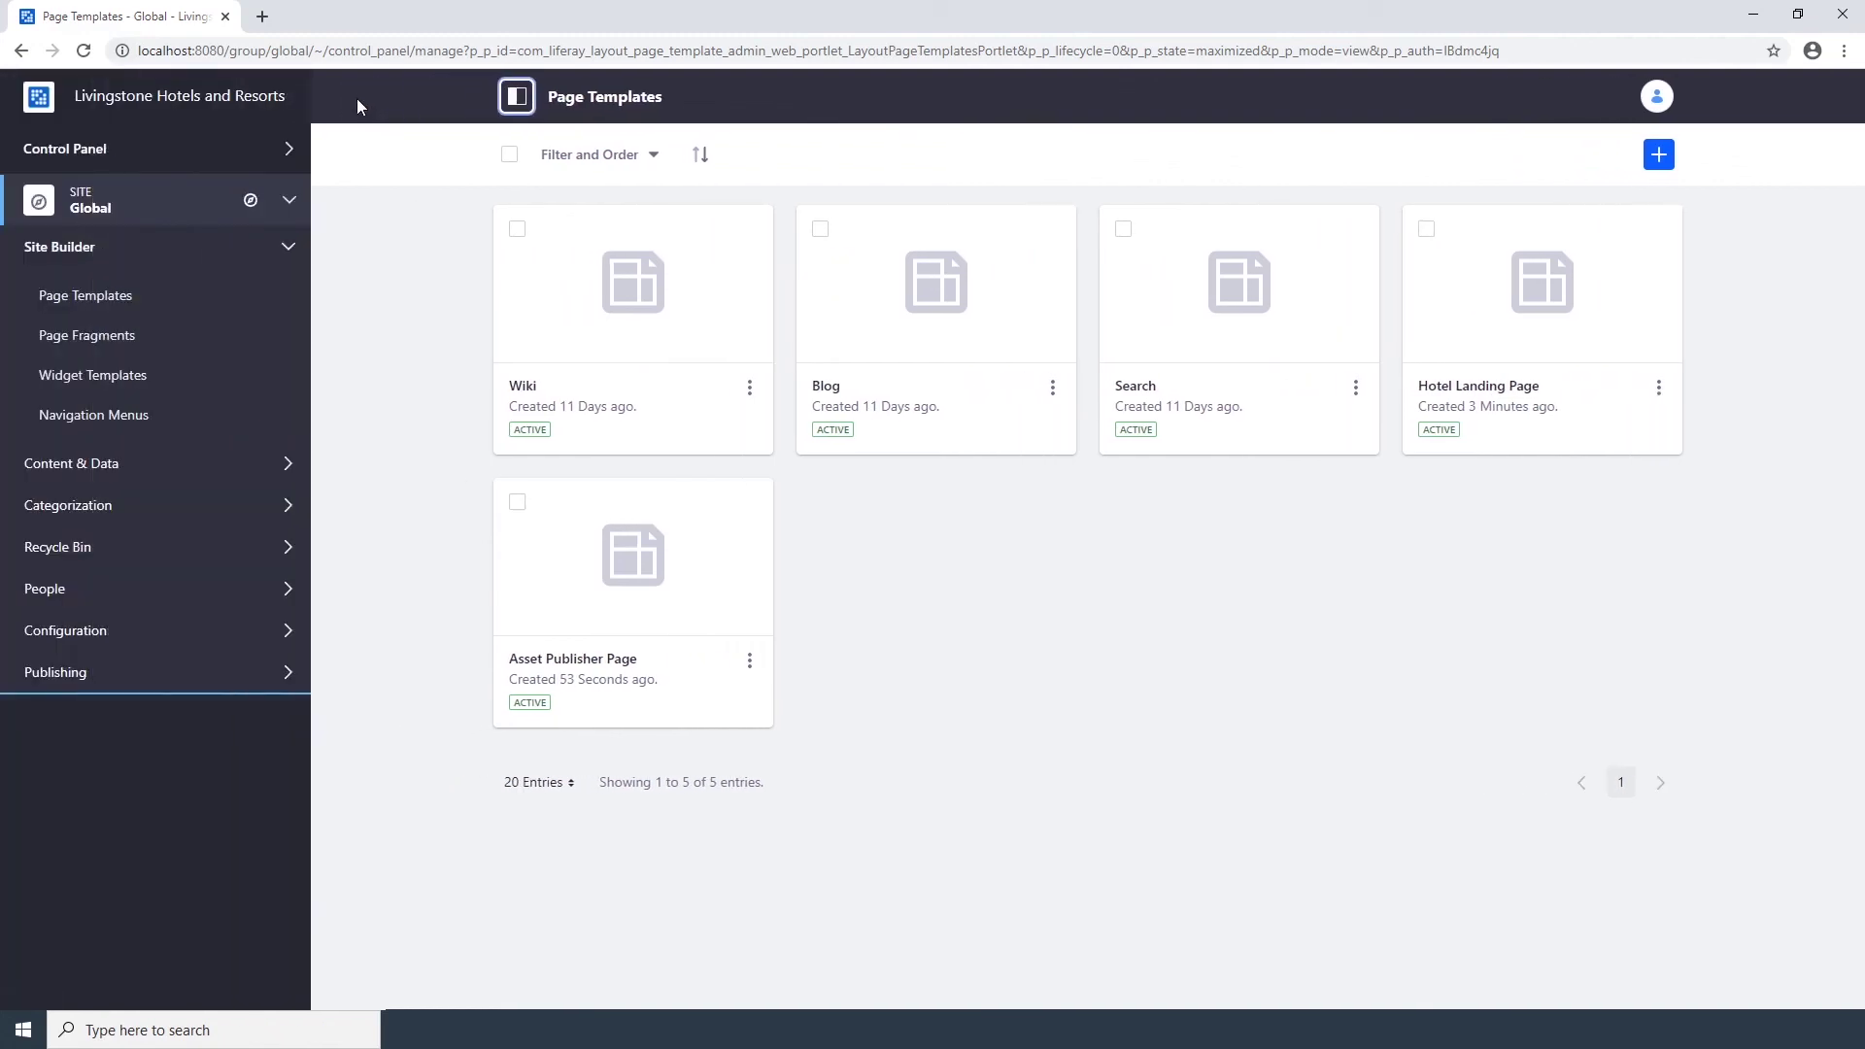
pyautogui.click(248, 204)
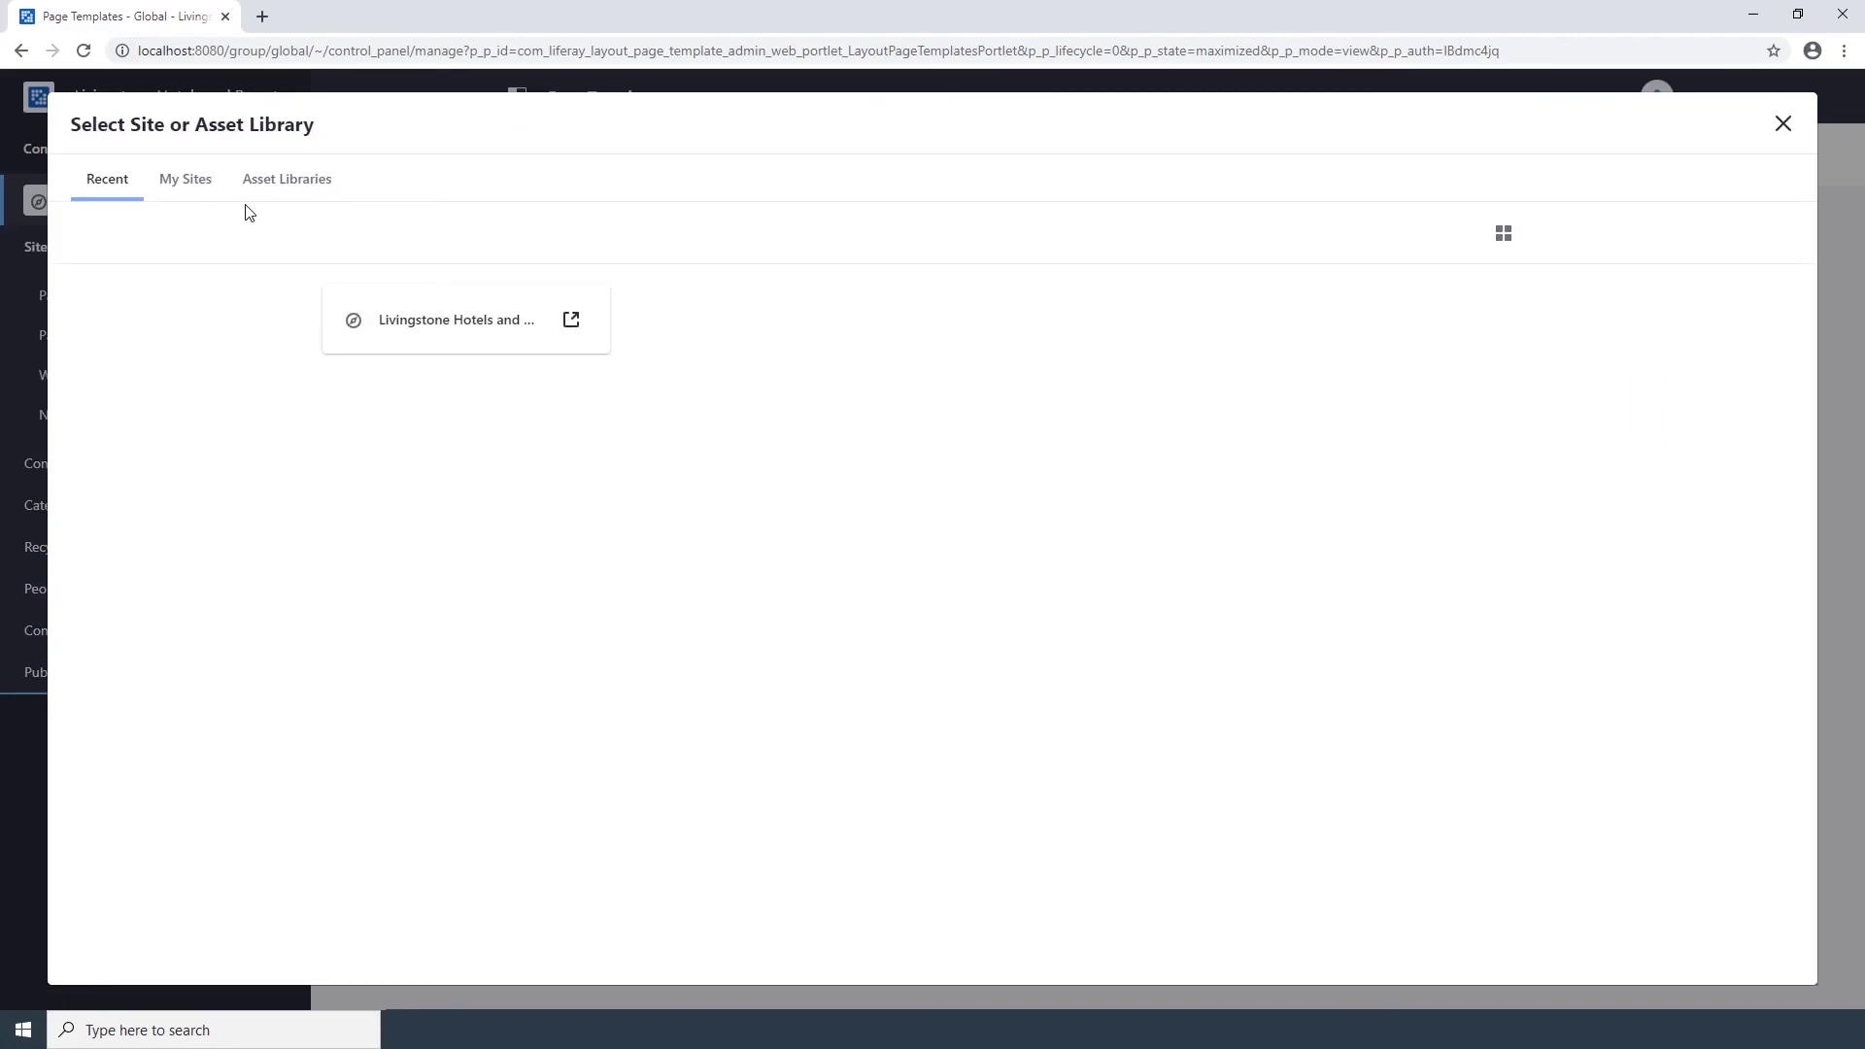
pyautogui.click(191, 182)
pyautogui.click(754, 324)
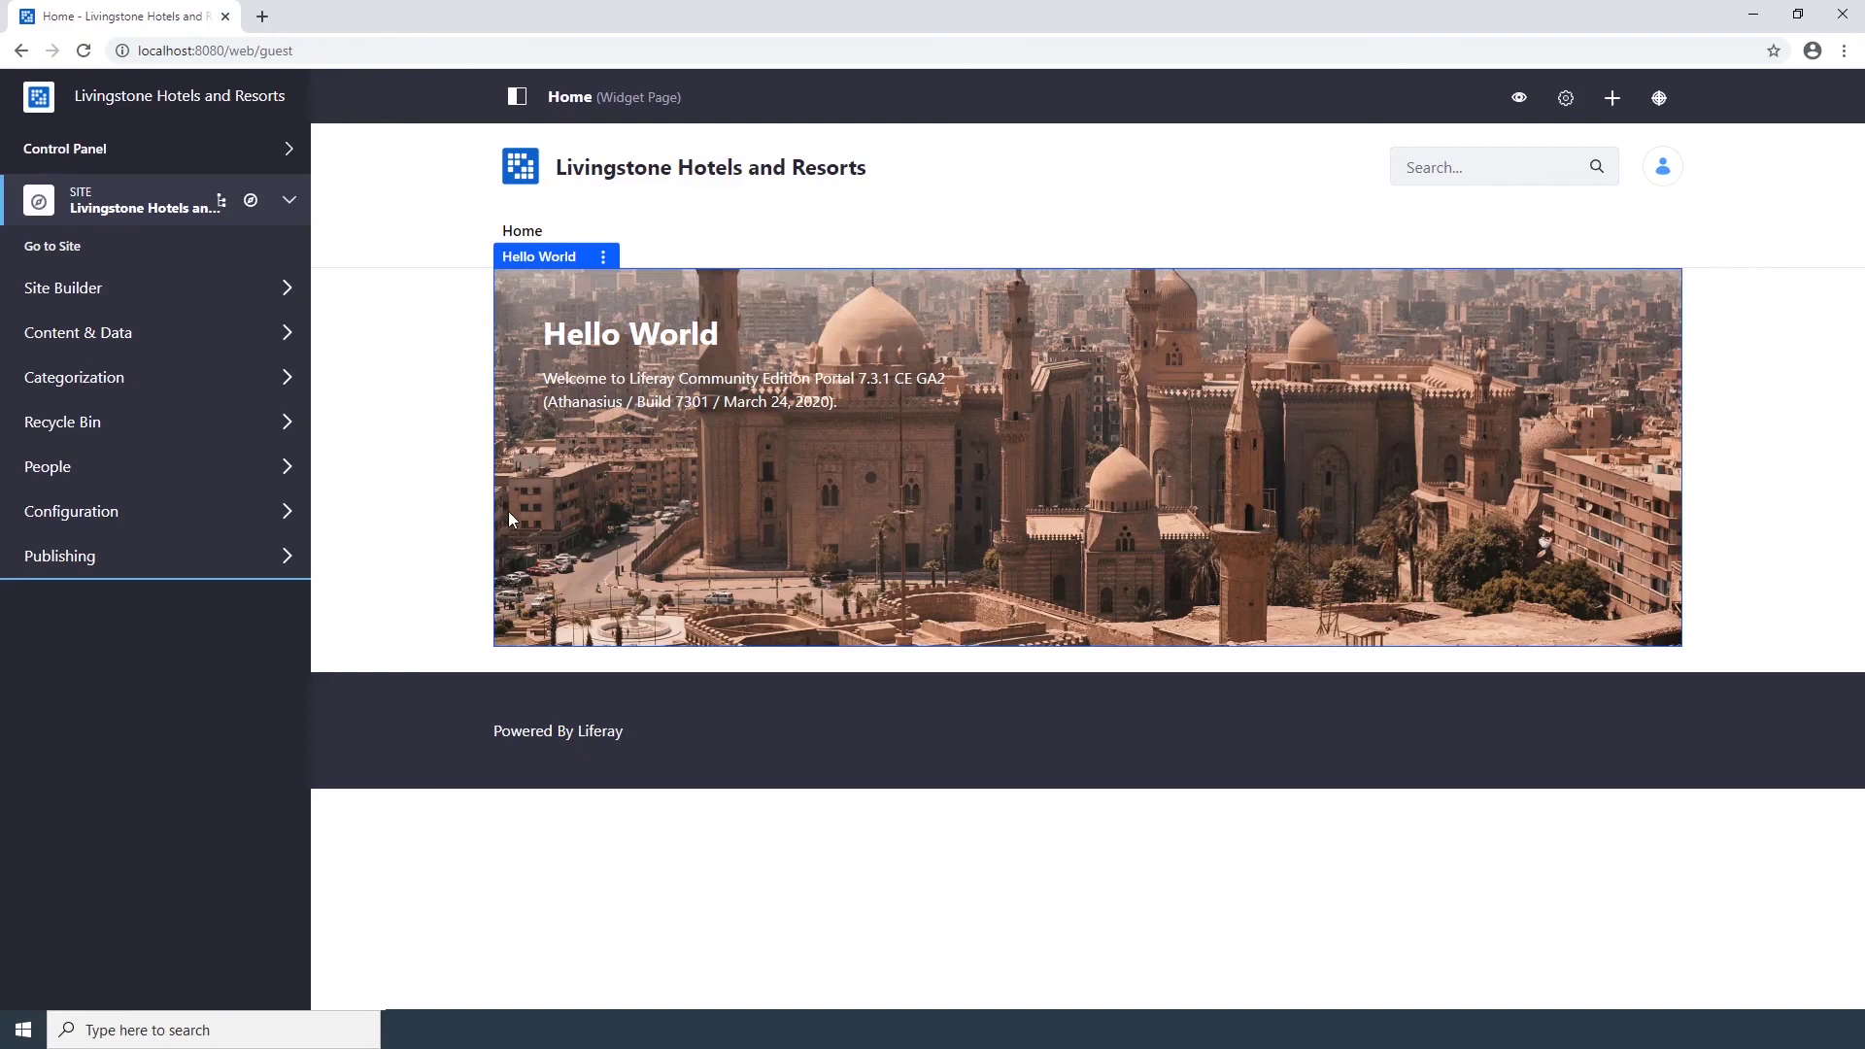
pyautogui.click(160, 297)
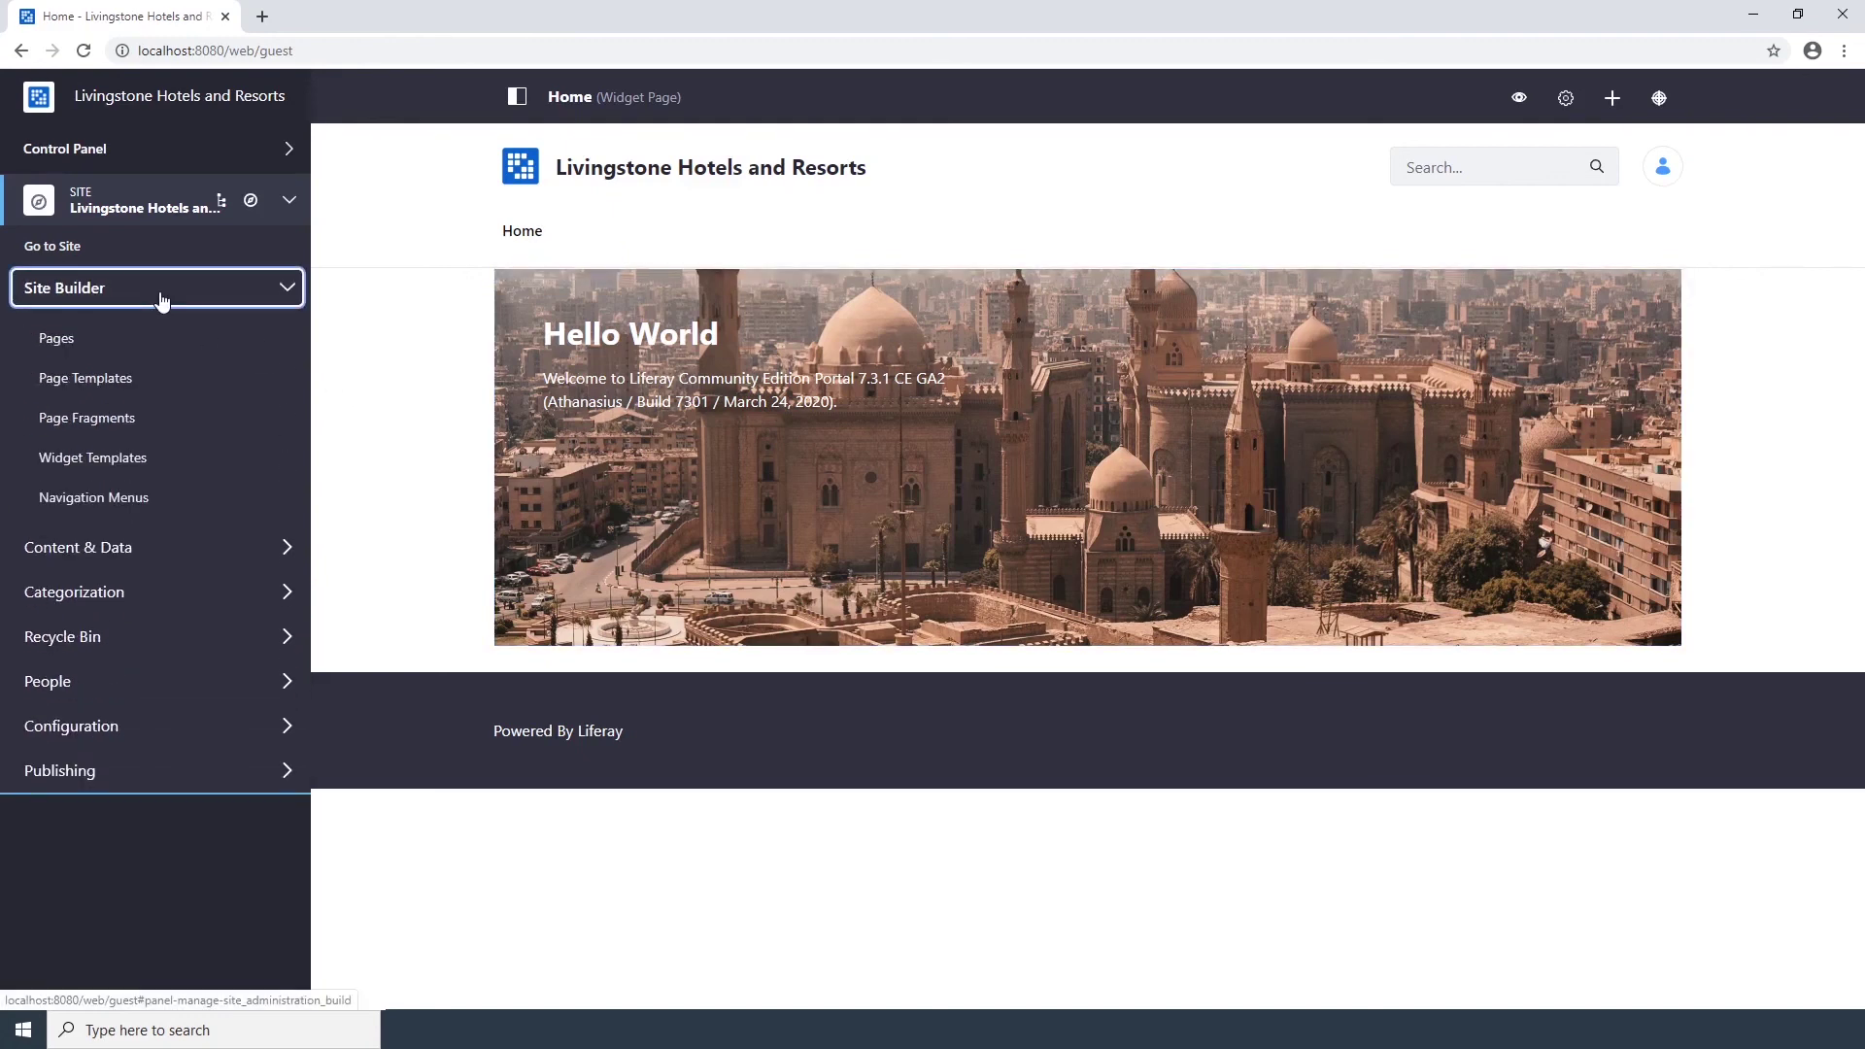
pyautogui.click(70, 340)
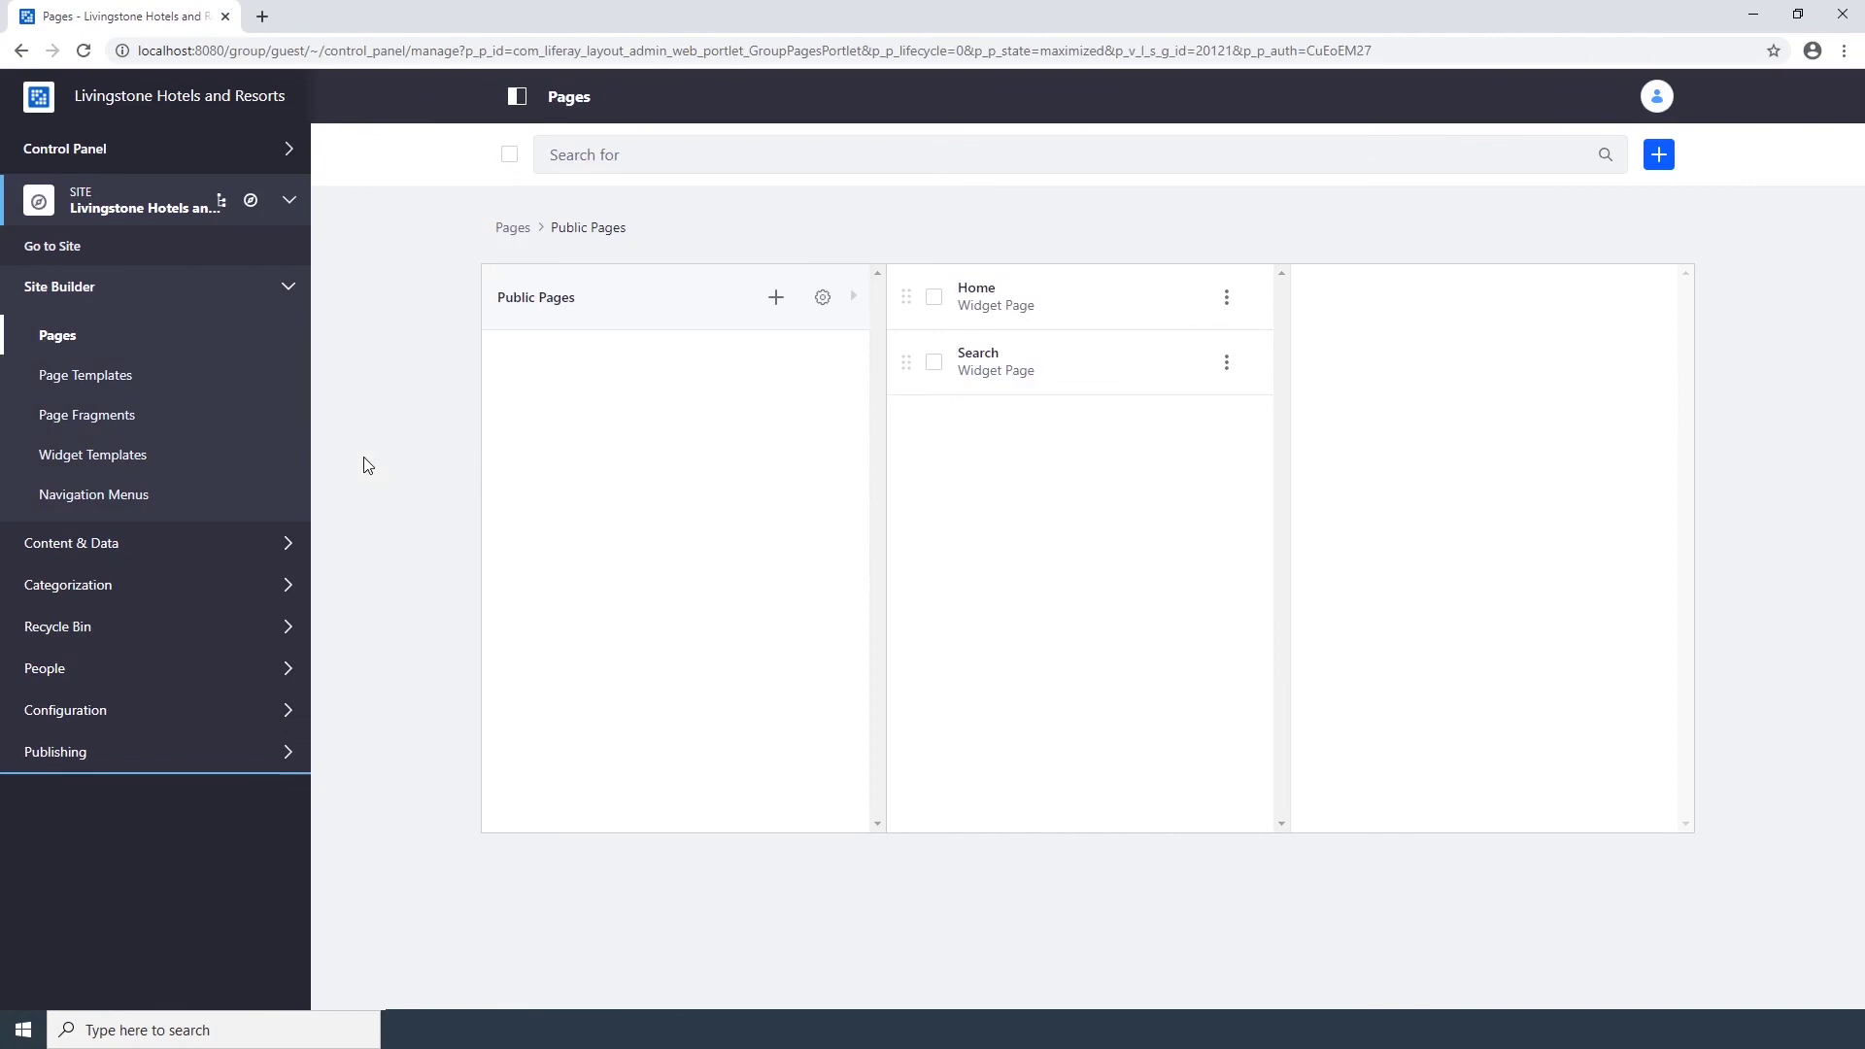
# - Add a public page 'Livingstone Gallery' from the global Asset Publisher Page template
pyautogui.click(775, 298)
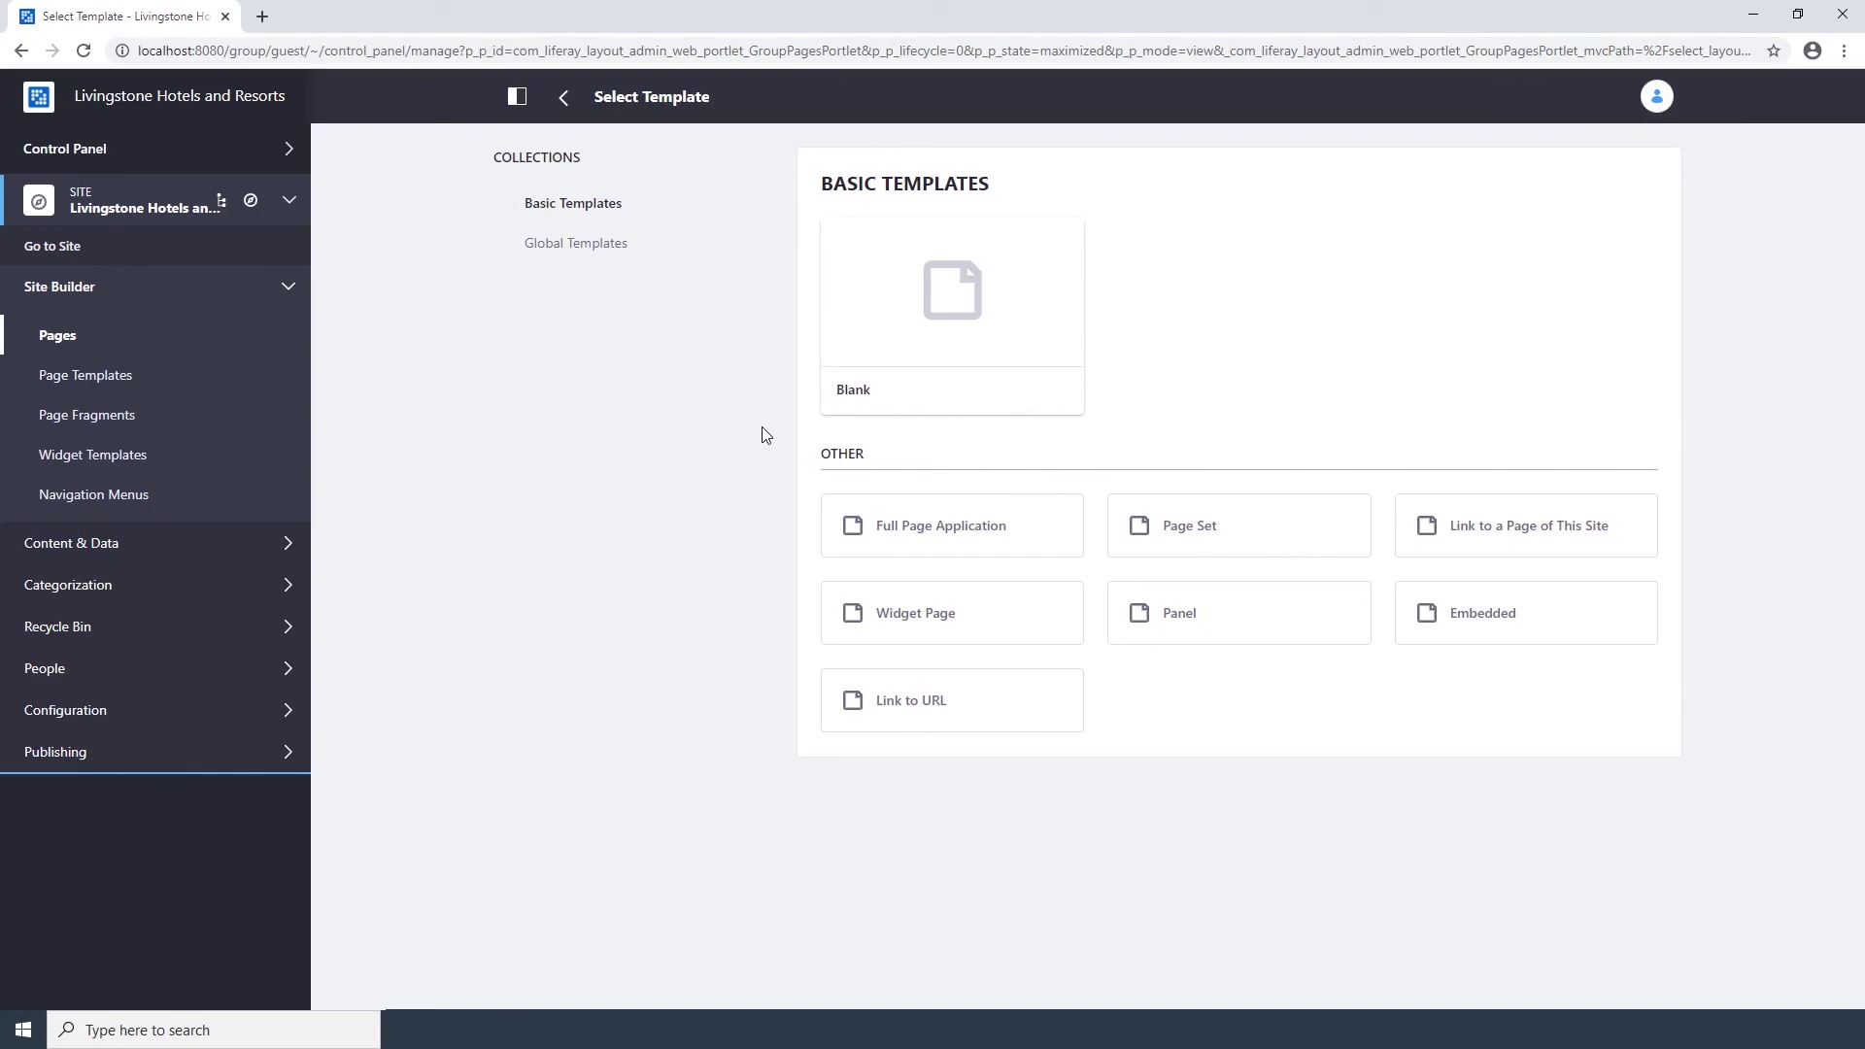
pyautogui.click(575, 245)
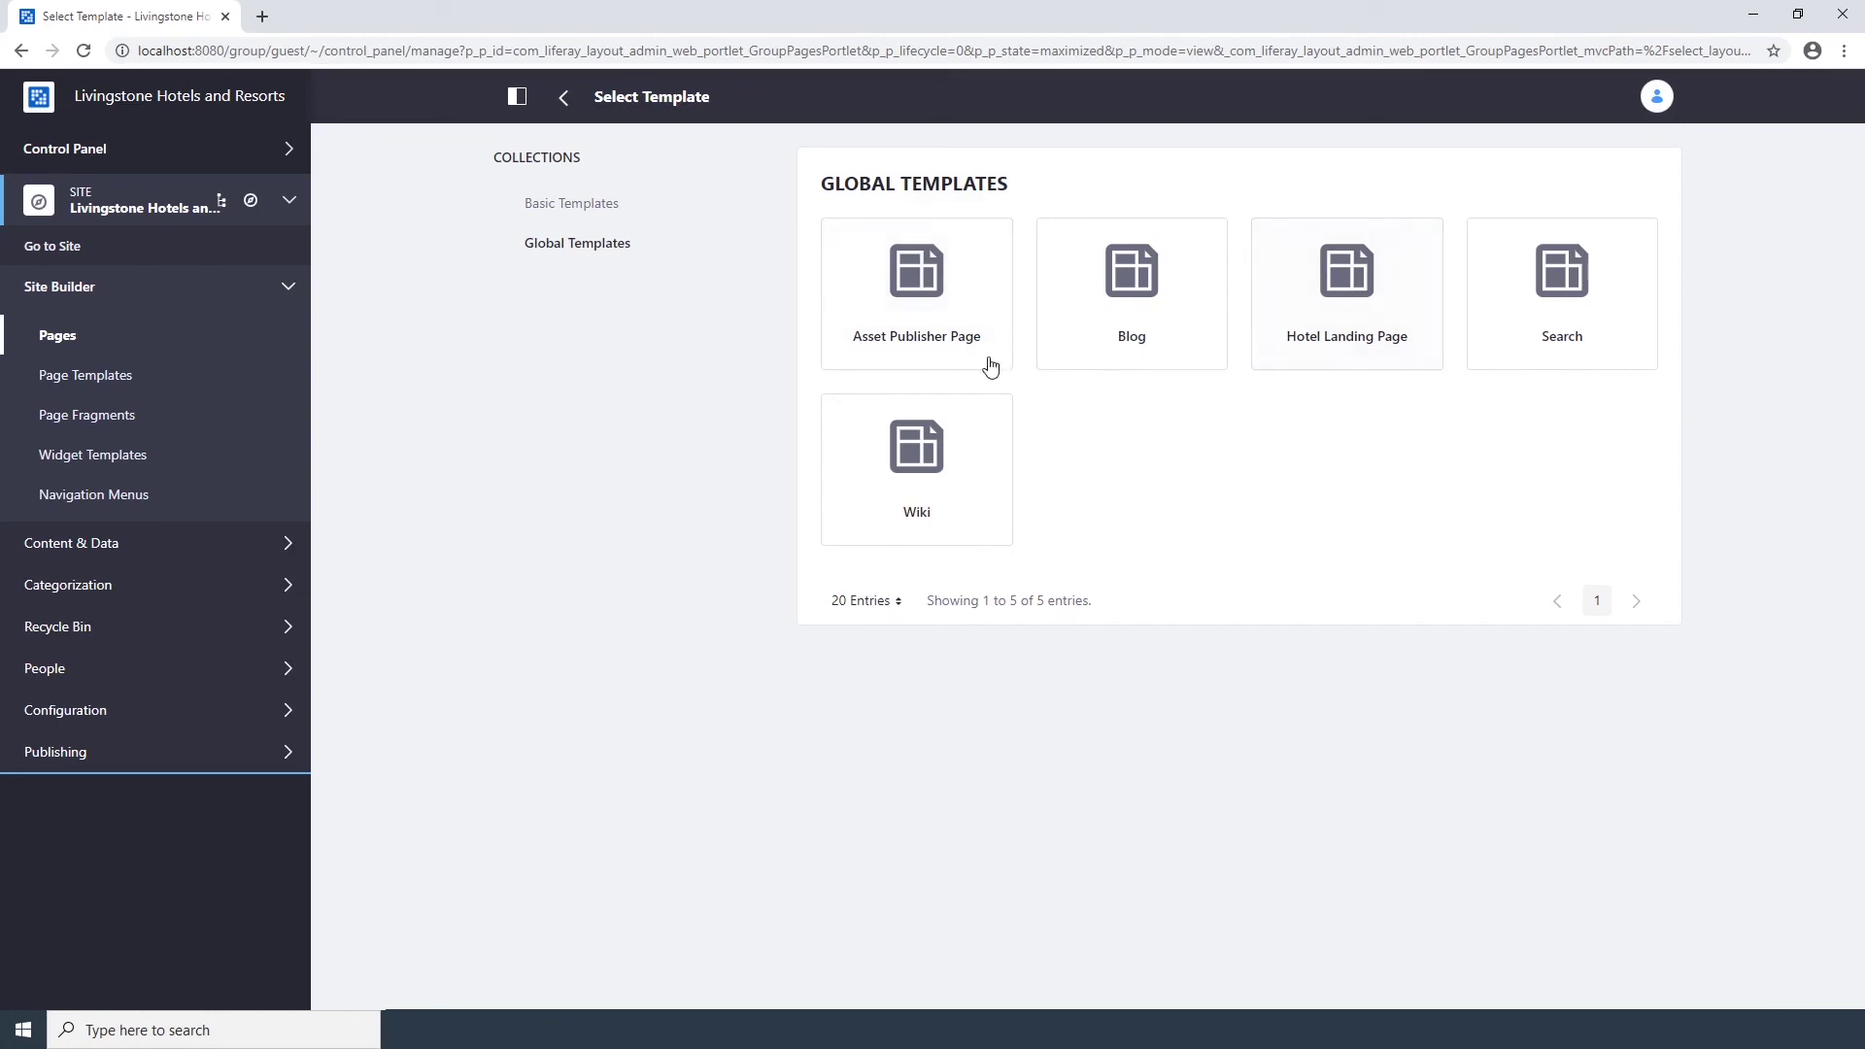
pyautogui.click(900, 350)
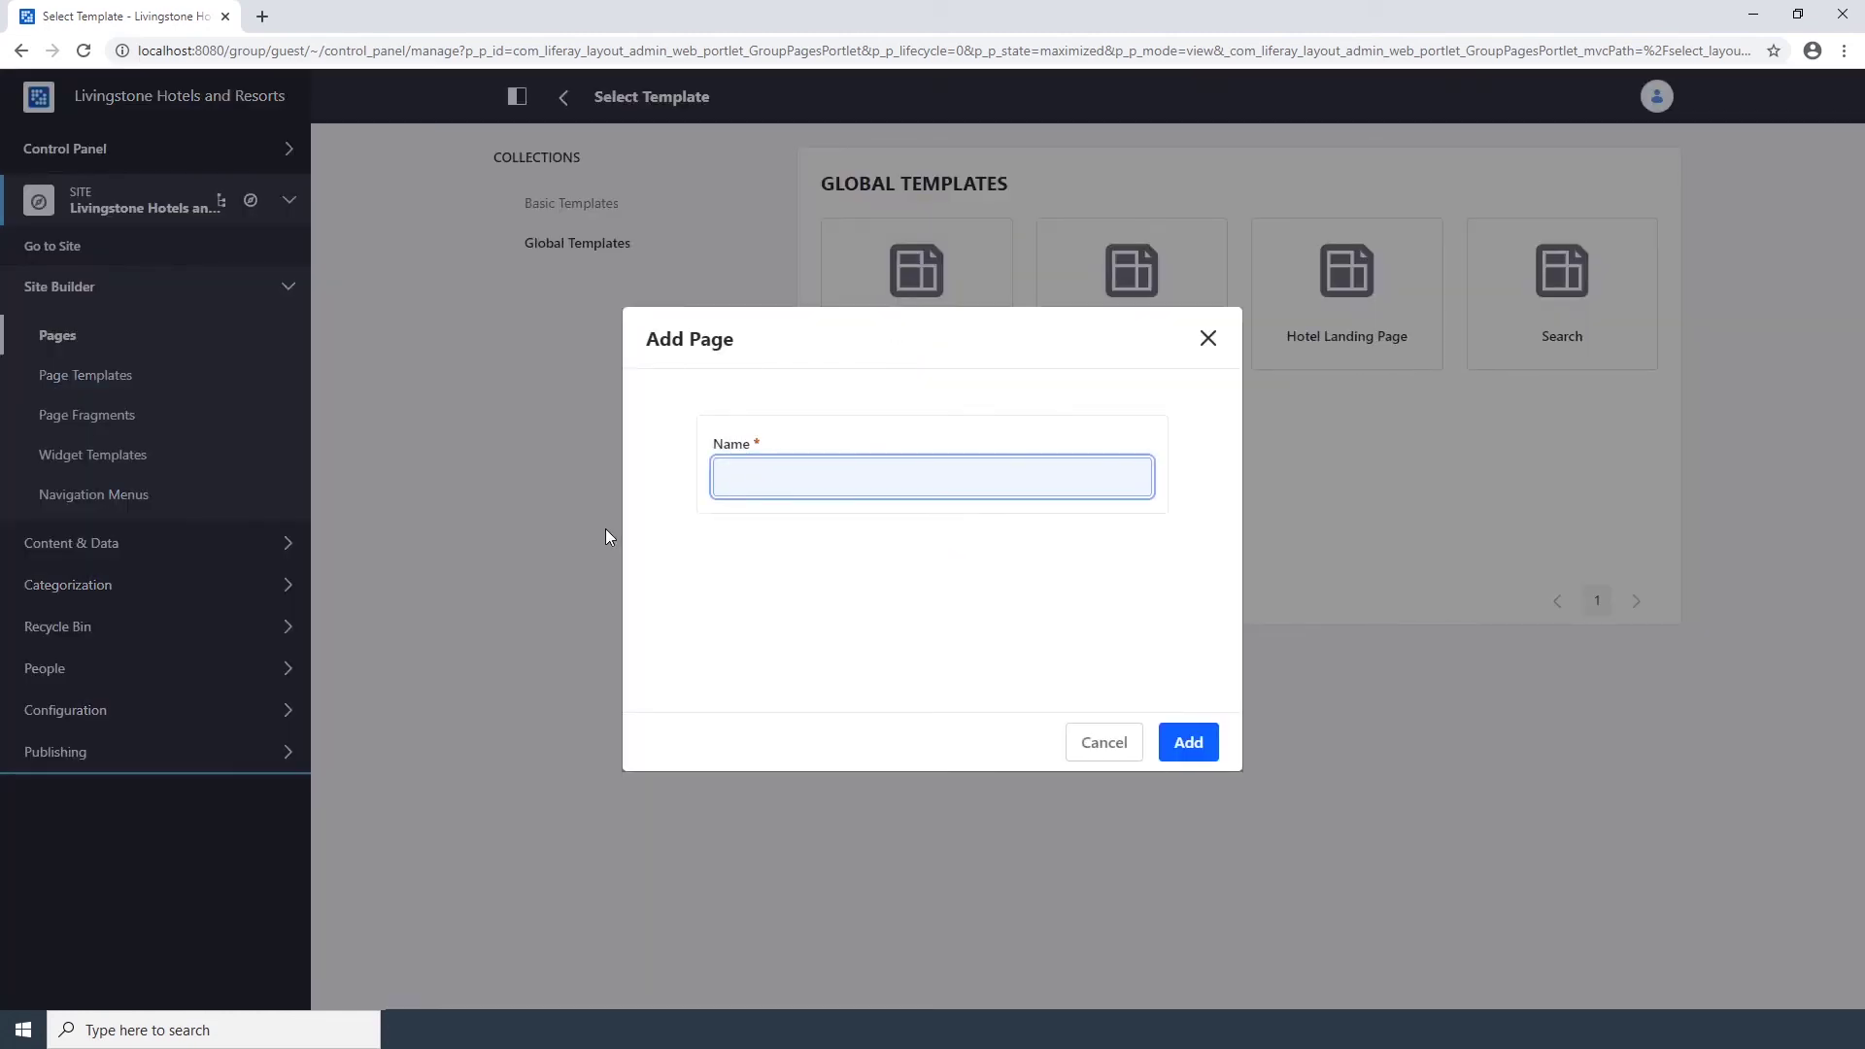
pyautogui.write('Livingstone Gallery')
pyautogui.press('Return')
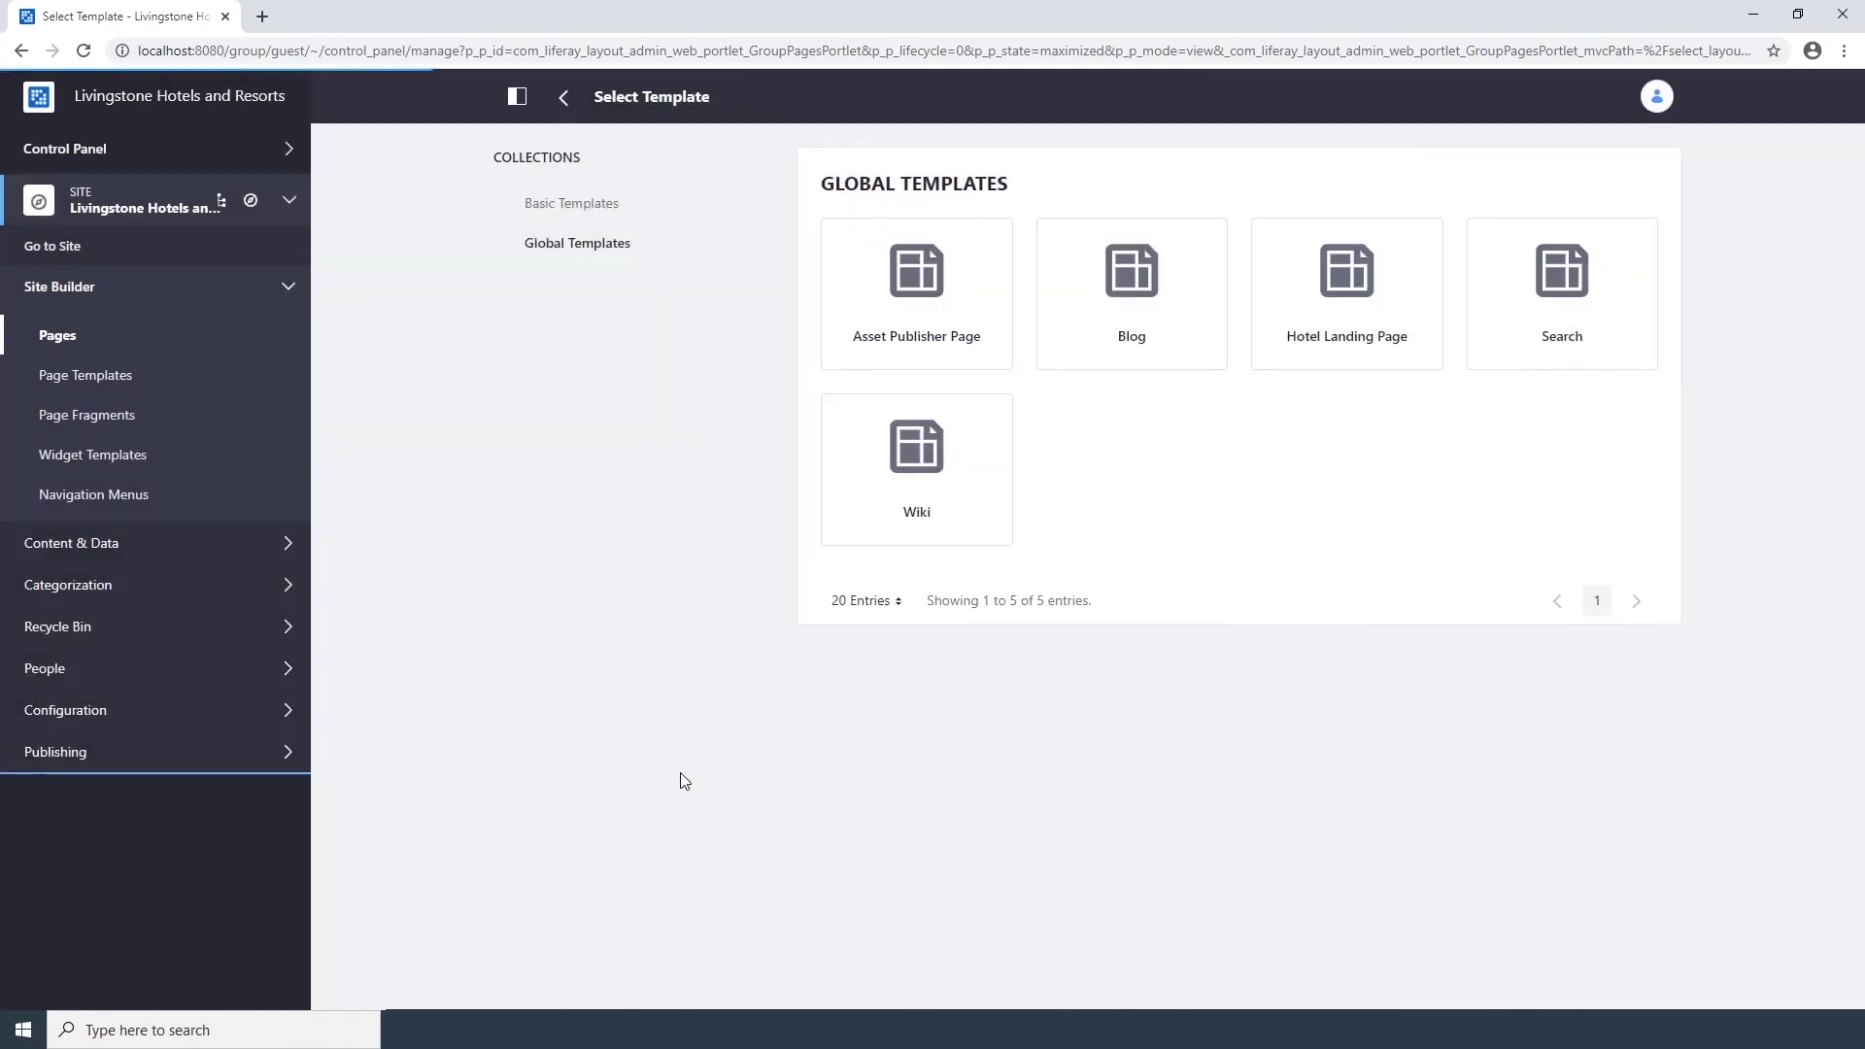